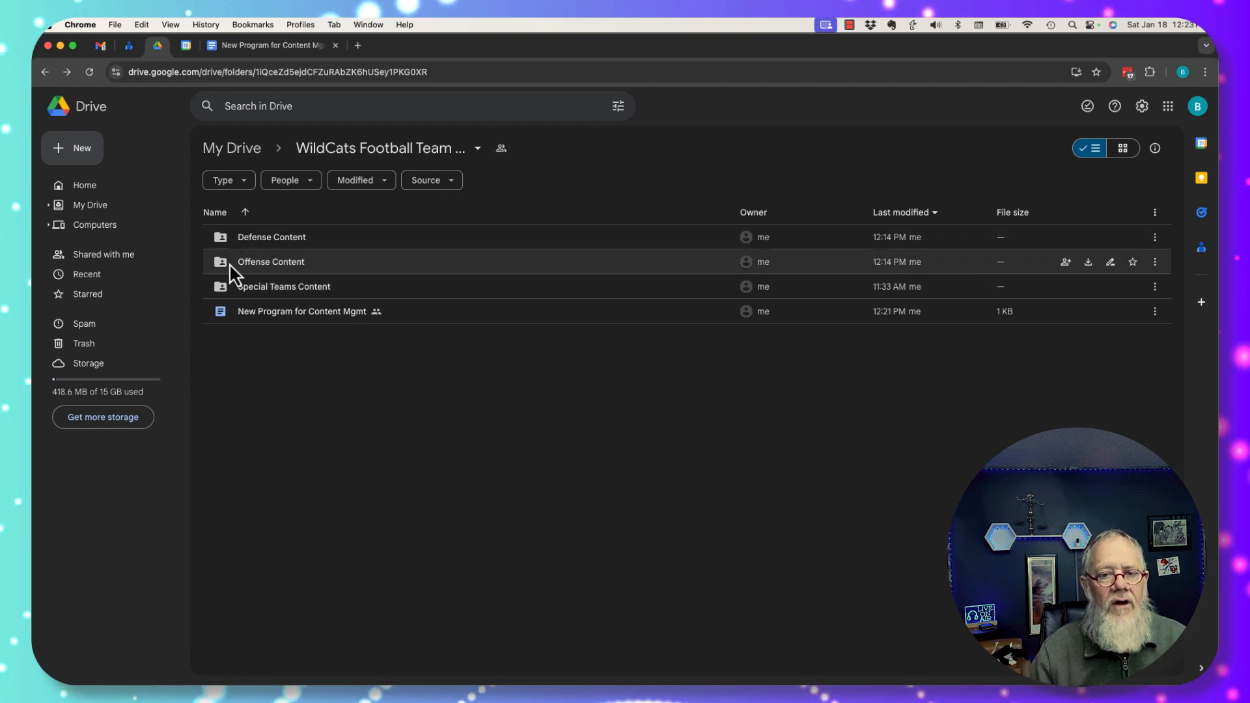
Rename the Defense Content folder to 'Defense Content - 2025'
mouse_move(290, 270)
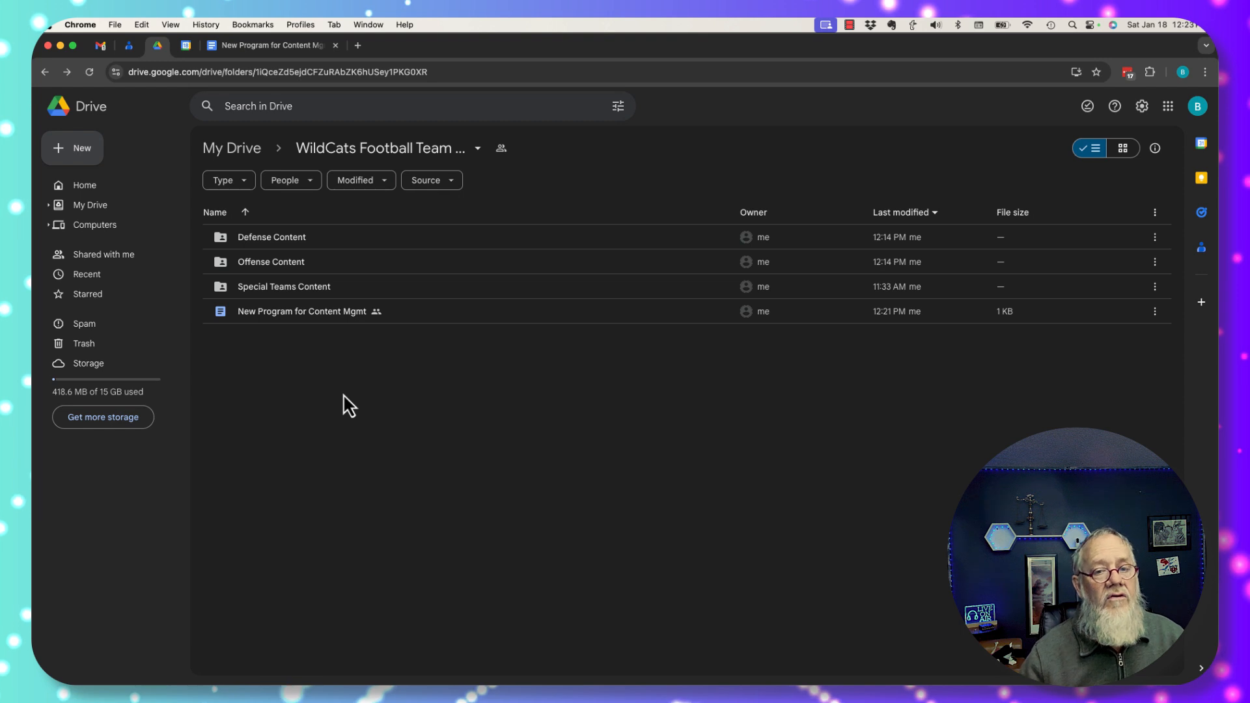
right_click(265, 241)
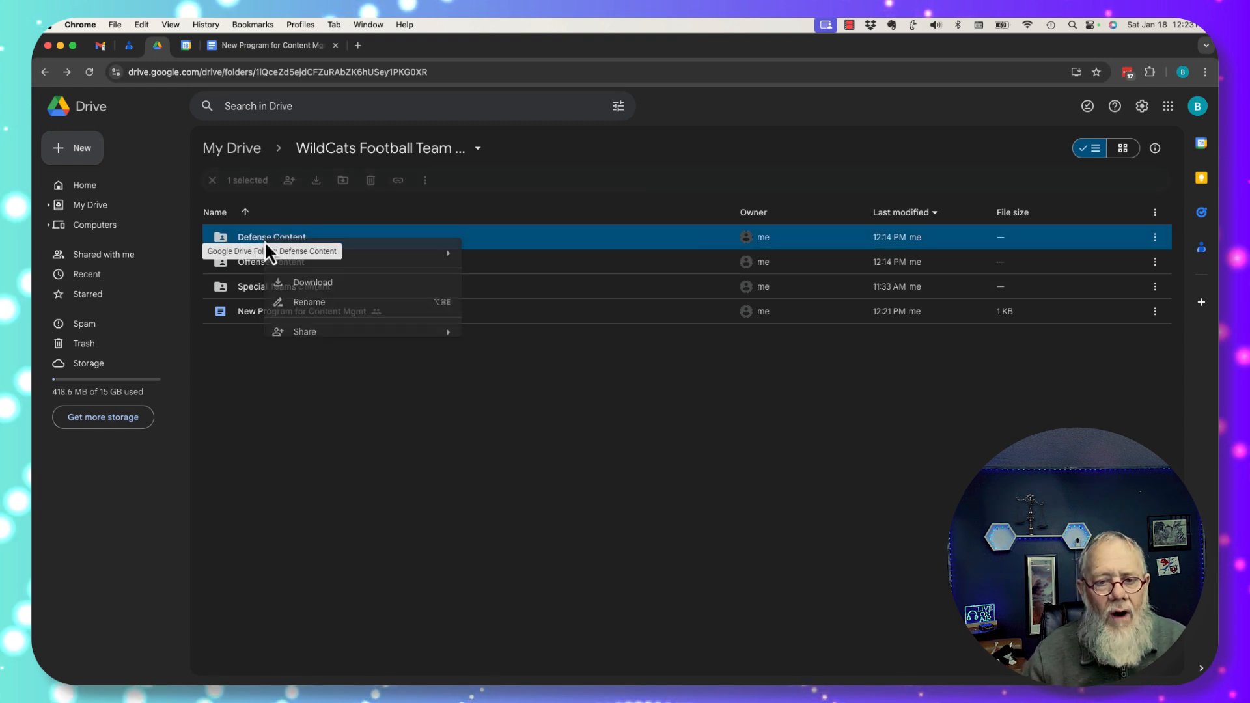
left_click(311, 304)
key("Right")
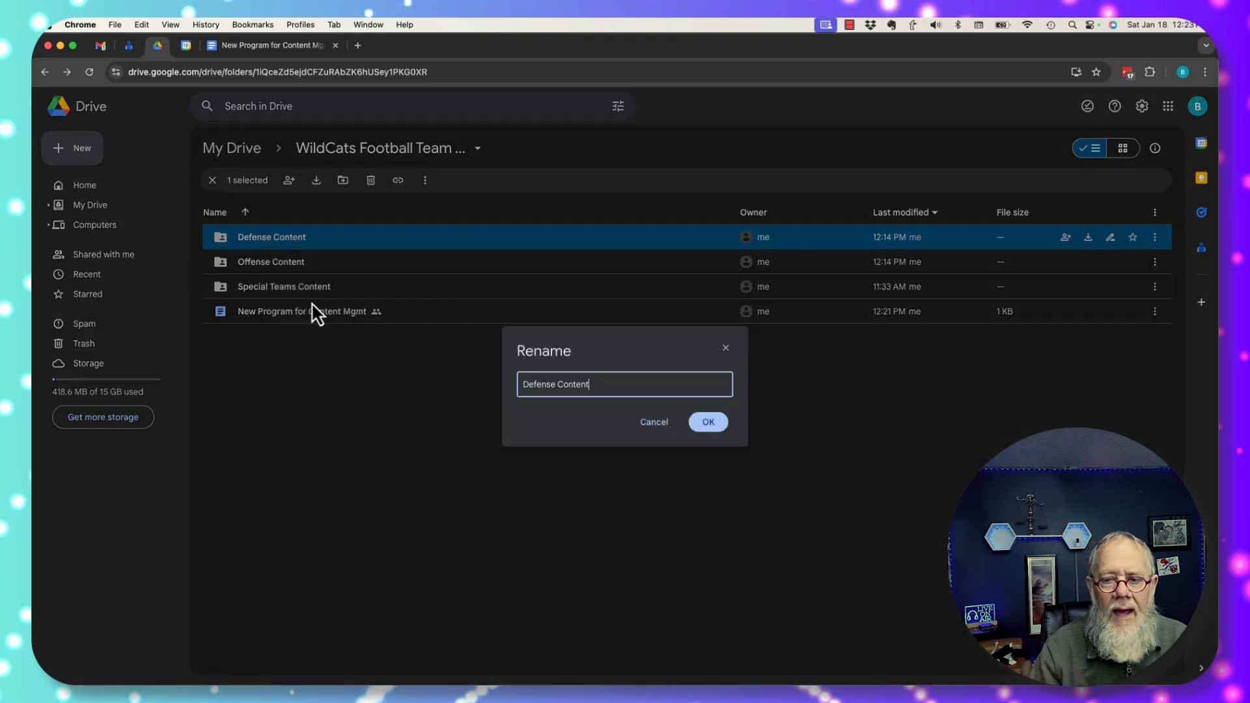
type("- 2025")
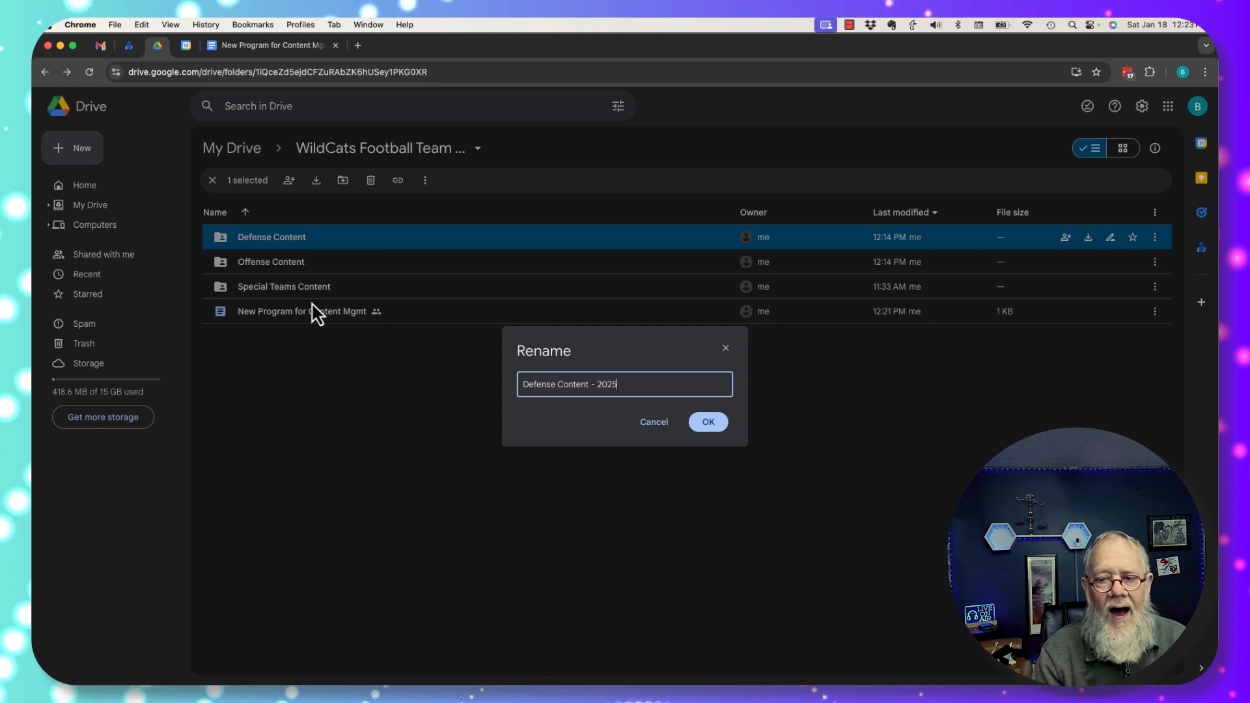
key("Return")
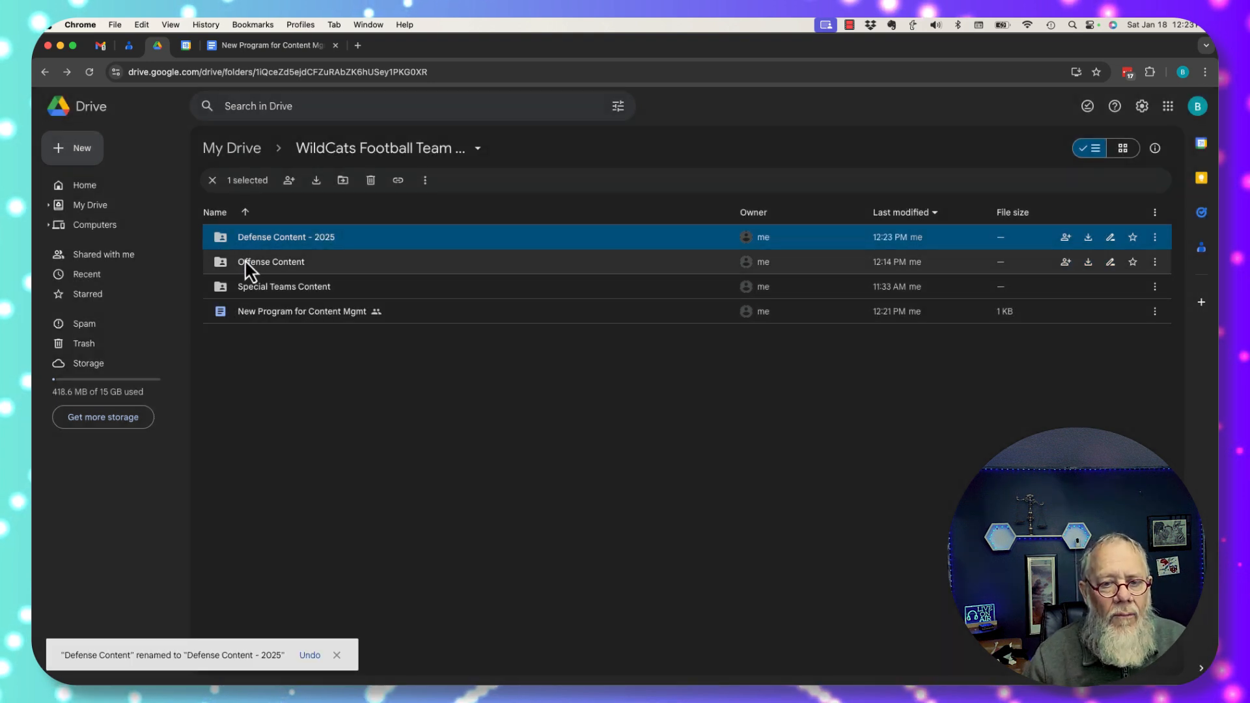
Rename the Offense Content folder to 'Offense Content - 2025'
right_click(251, 261)
left_click(304, 323)
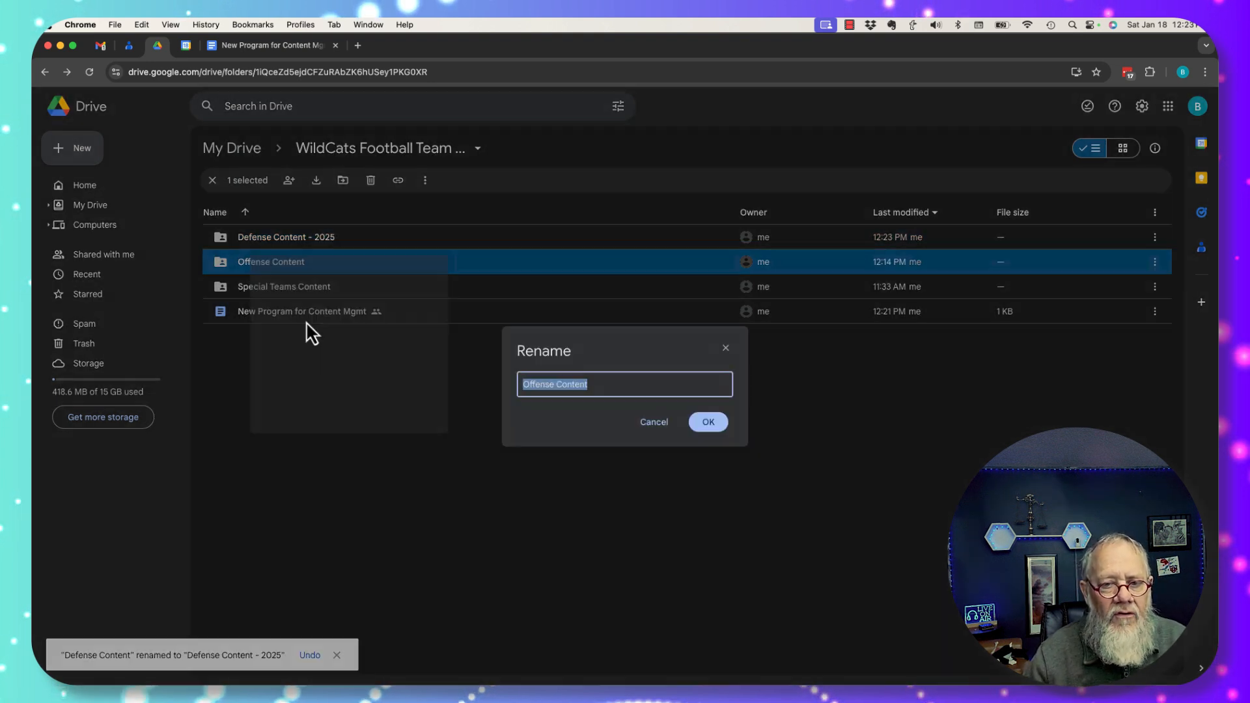
key("Right")
type("- 2")
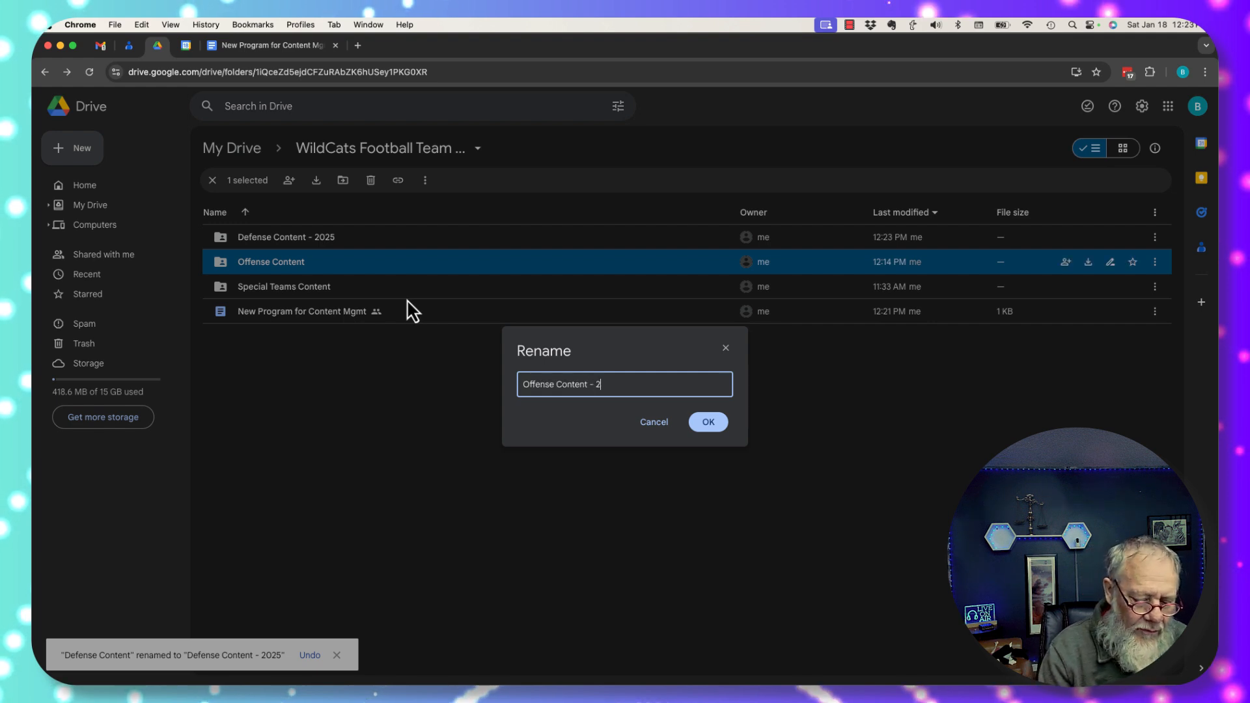
type("025")
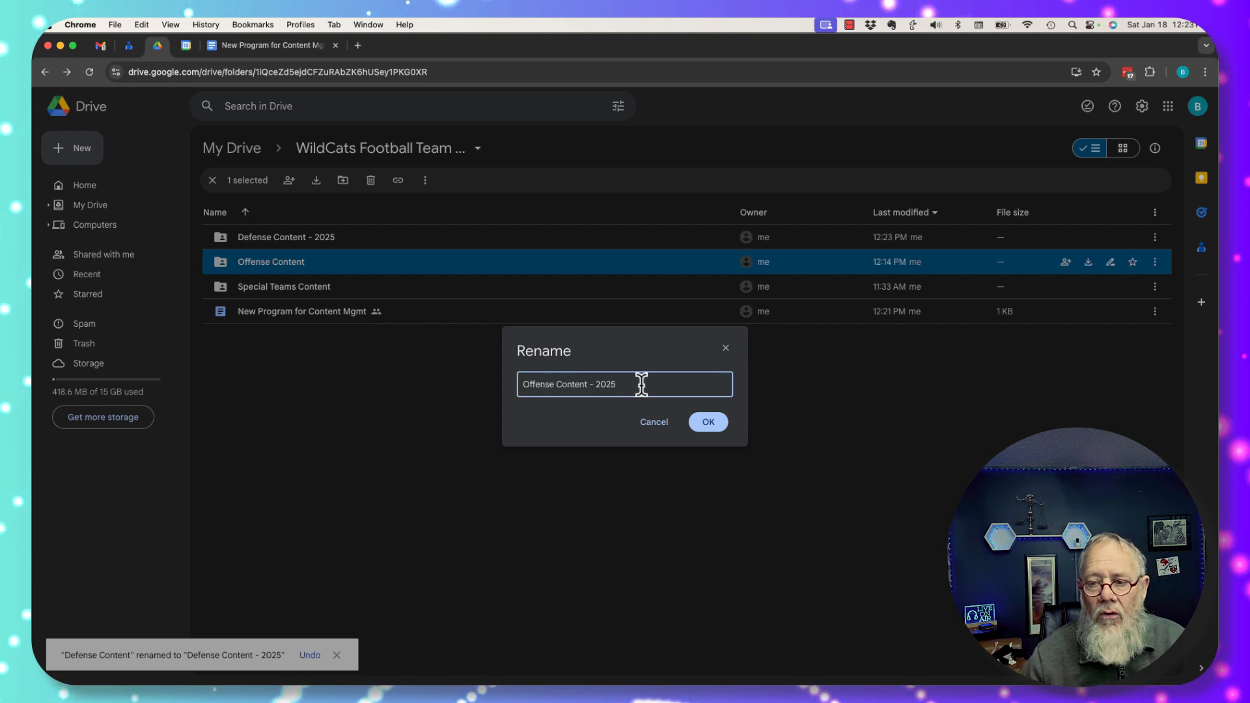
left_click(715, 425)
Rename the Special Teams Content folder to 'Special Teams Content - 2025' and clear the selection
right_click(302, 291)
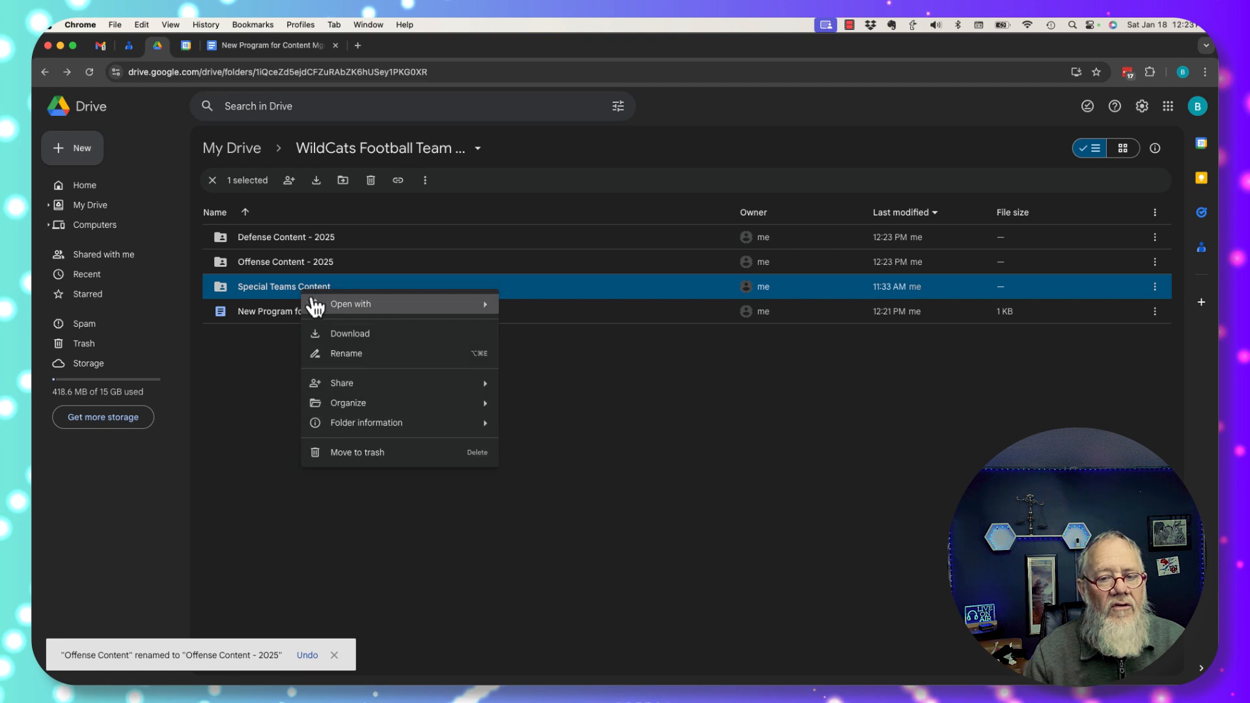
left_click(357, 355)
key("Right")
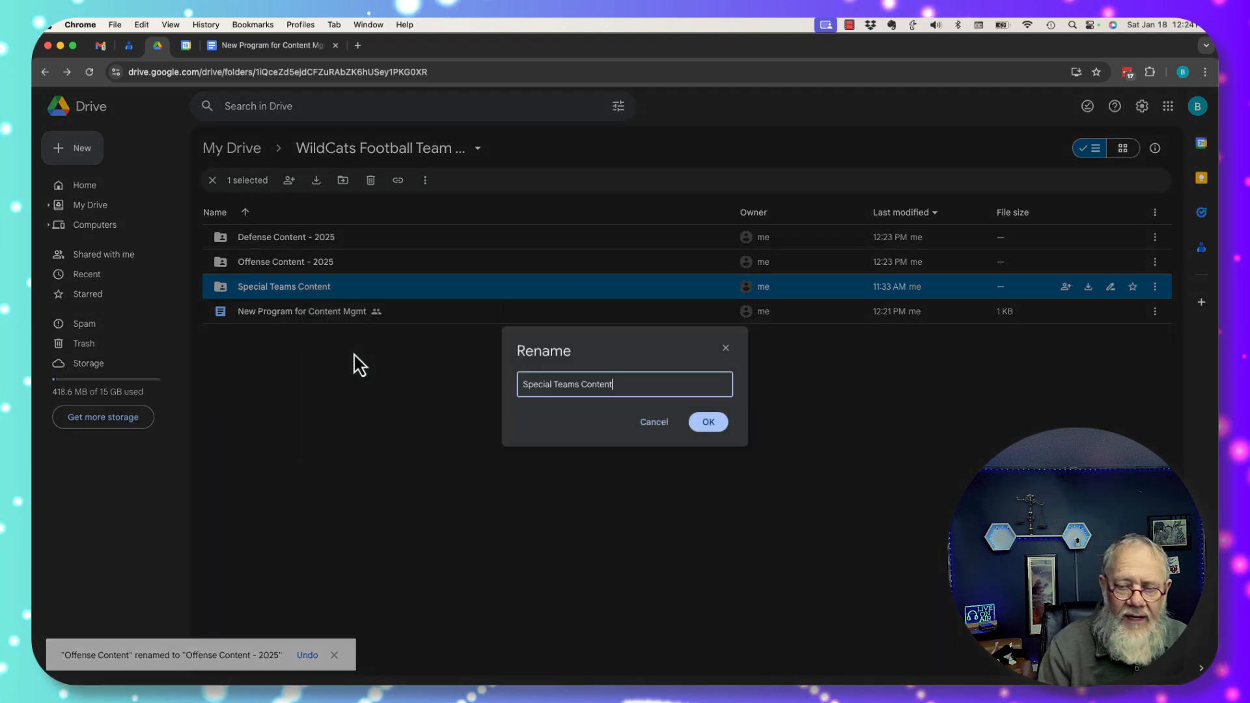
type("- 2025")
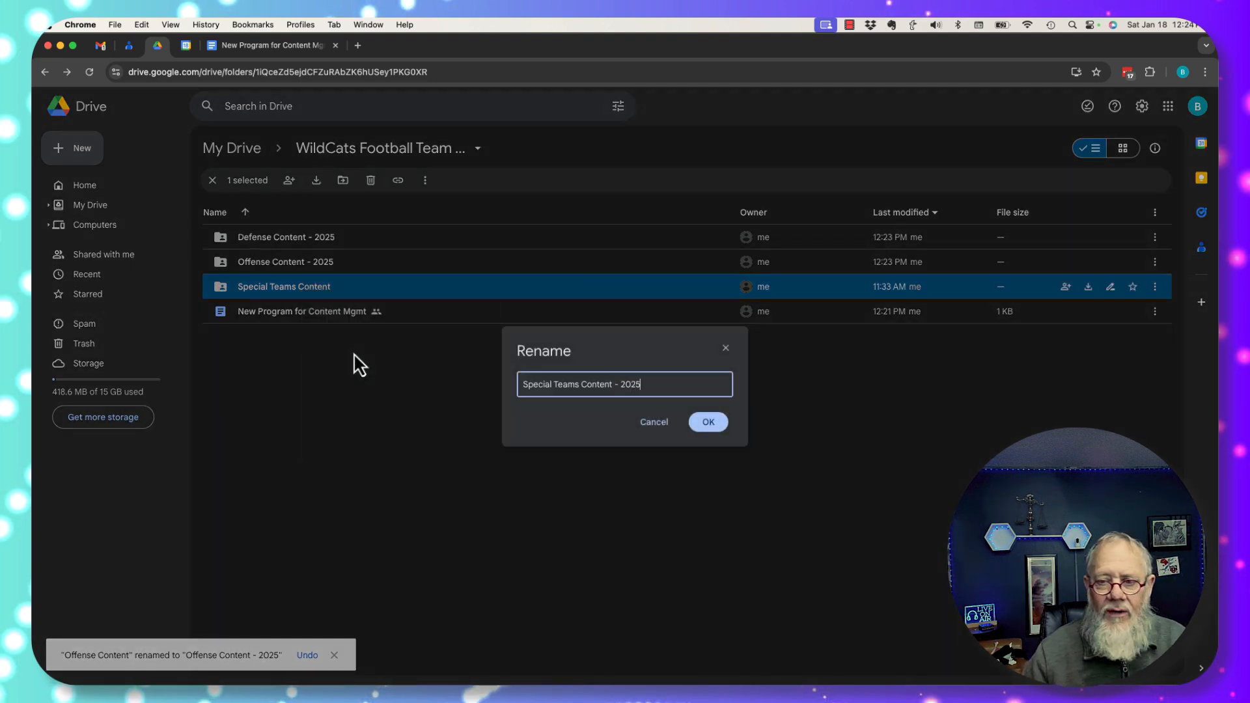
left_click(710, 423)
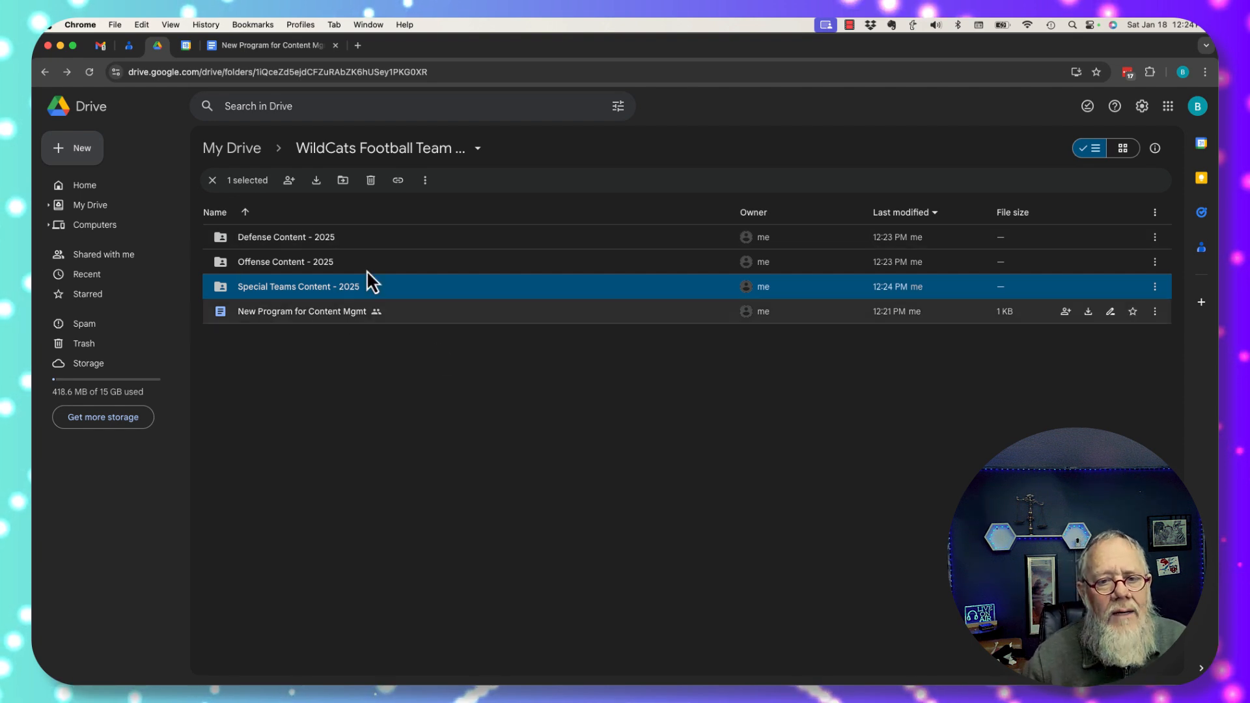
left_click(290, 364)
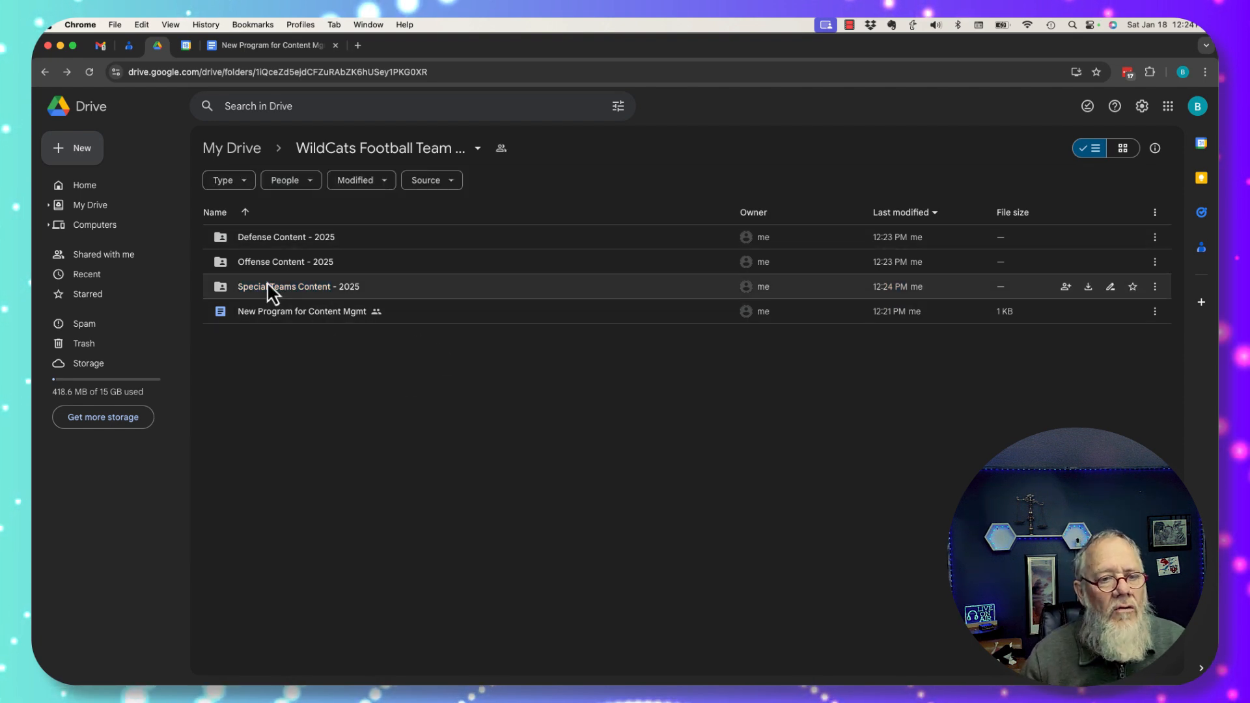
Create a new Google Sheets spreadsheet in the team folder, shared like the folder
left_click(77, 152)
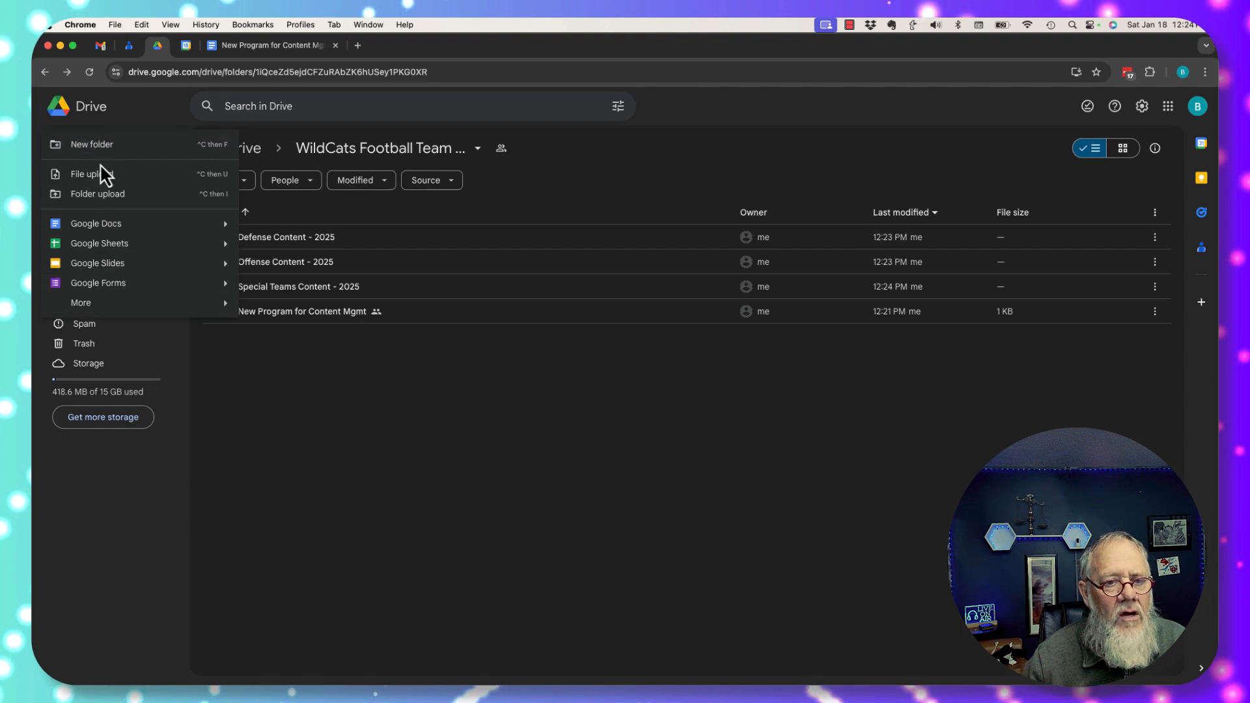
left_click(117, 246)
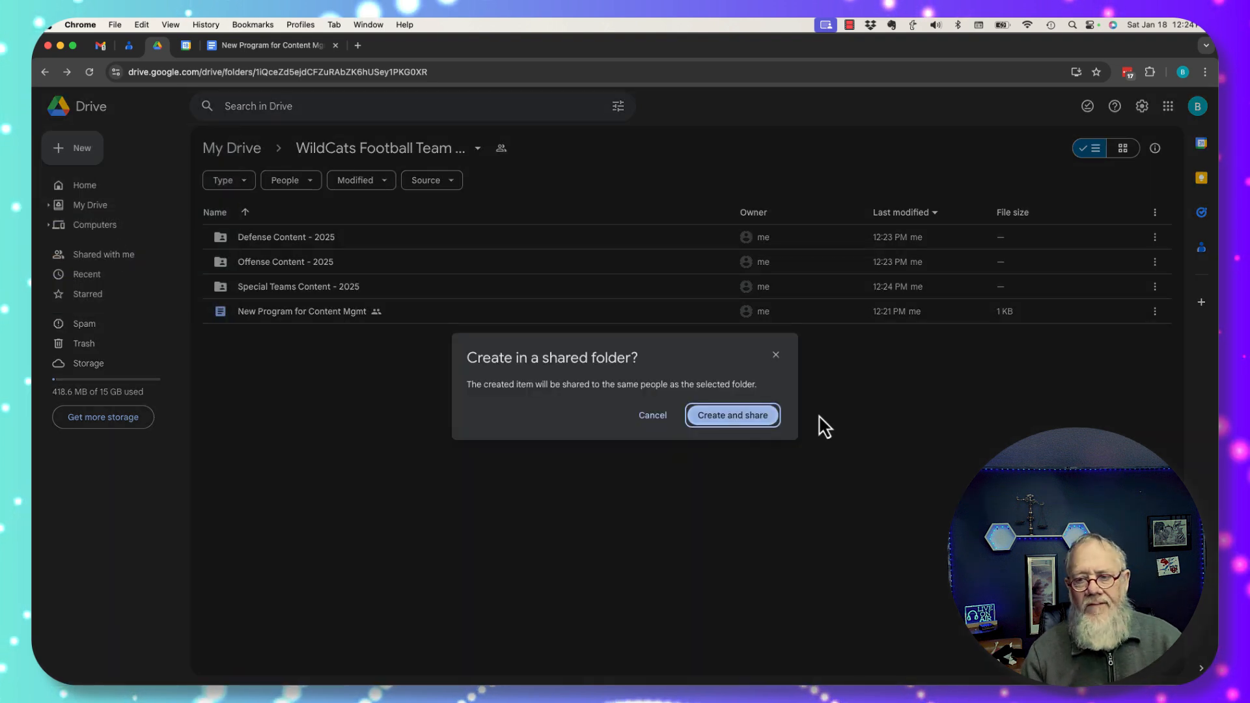
left_click(746, 416)
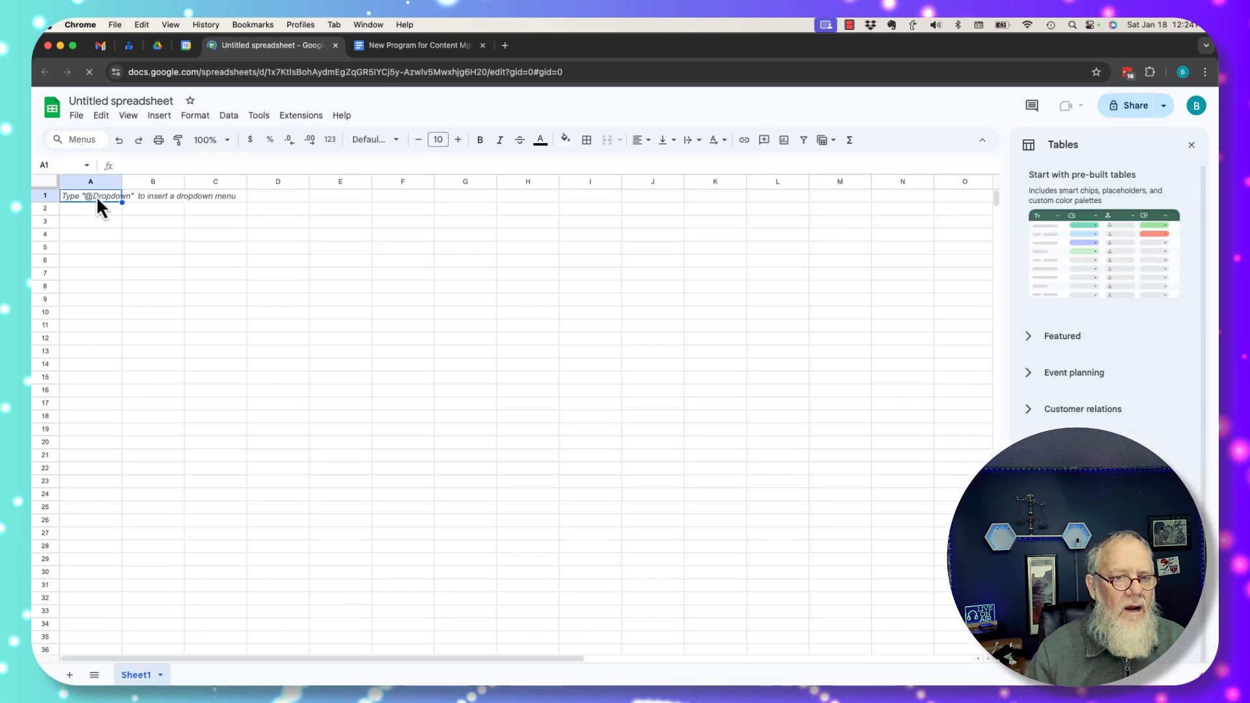
Enter the headers Period, Sponsor, Date and Amount in A1–D1, then close the Tables panel
type("Period")
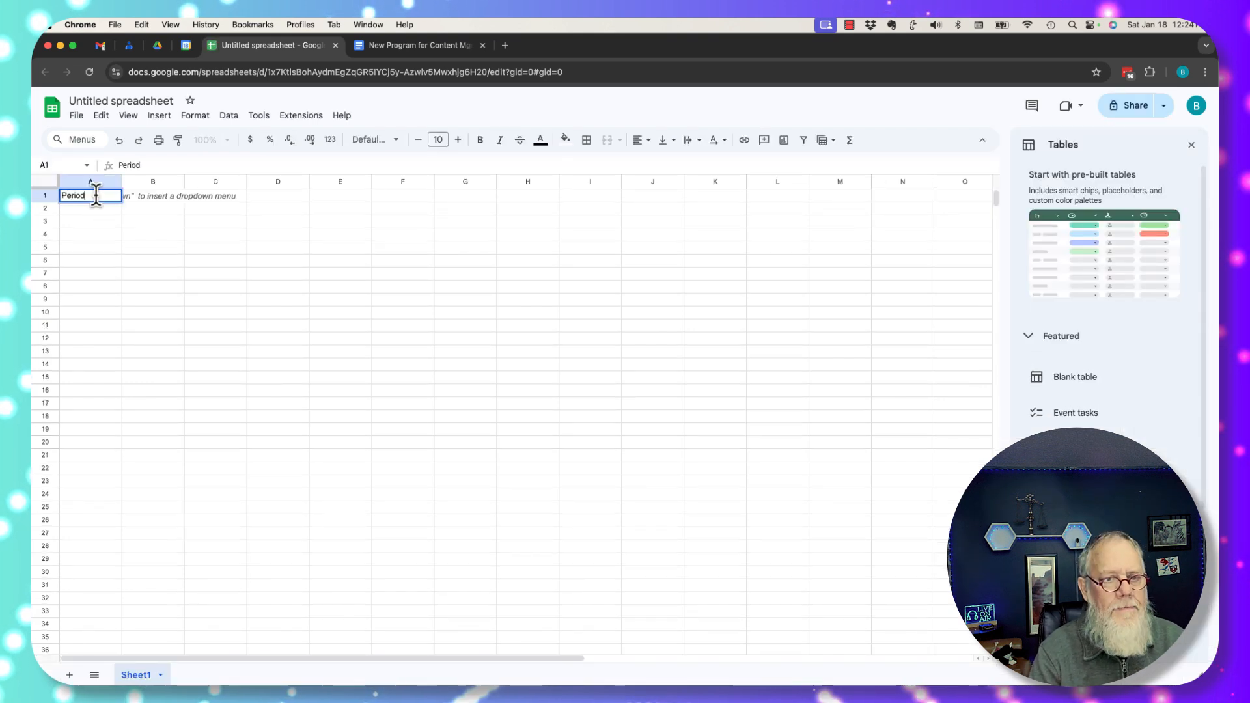
key("Tab")
type("Sponsor")
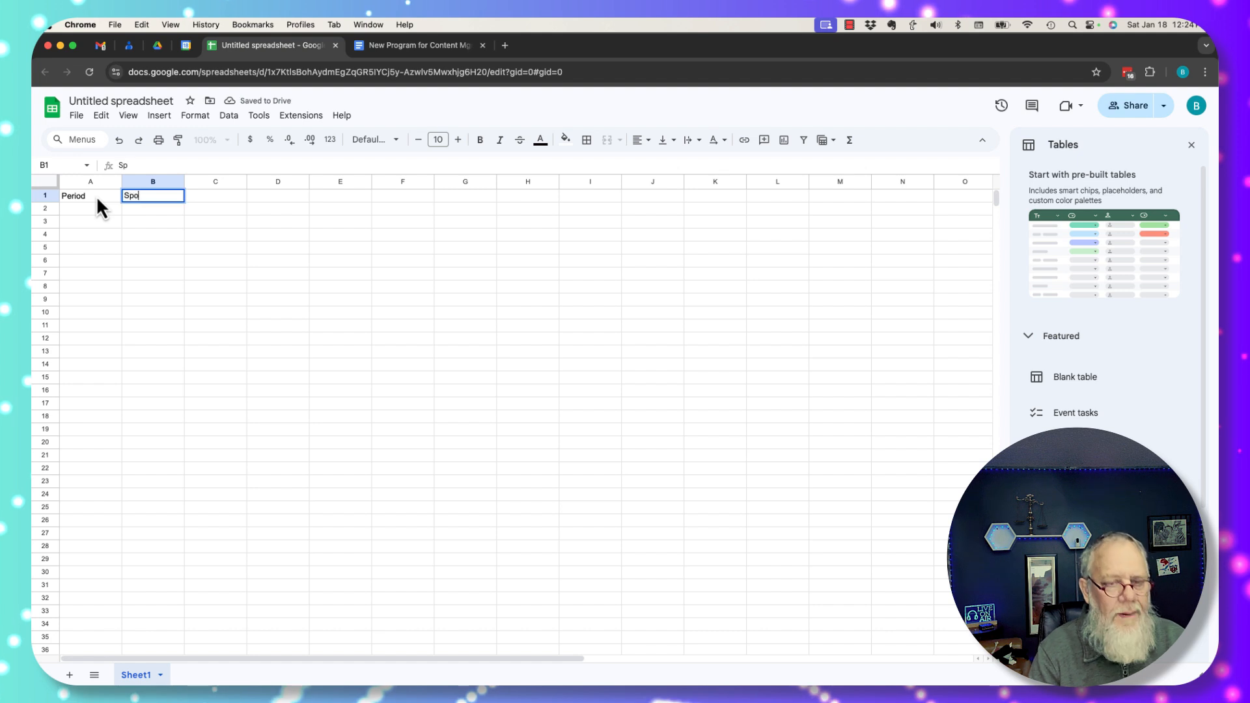
key("Tab")
type("Date")
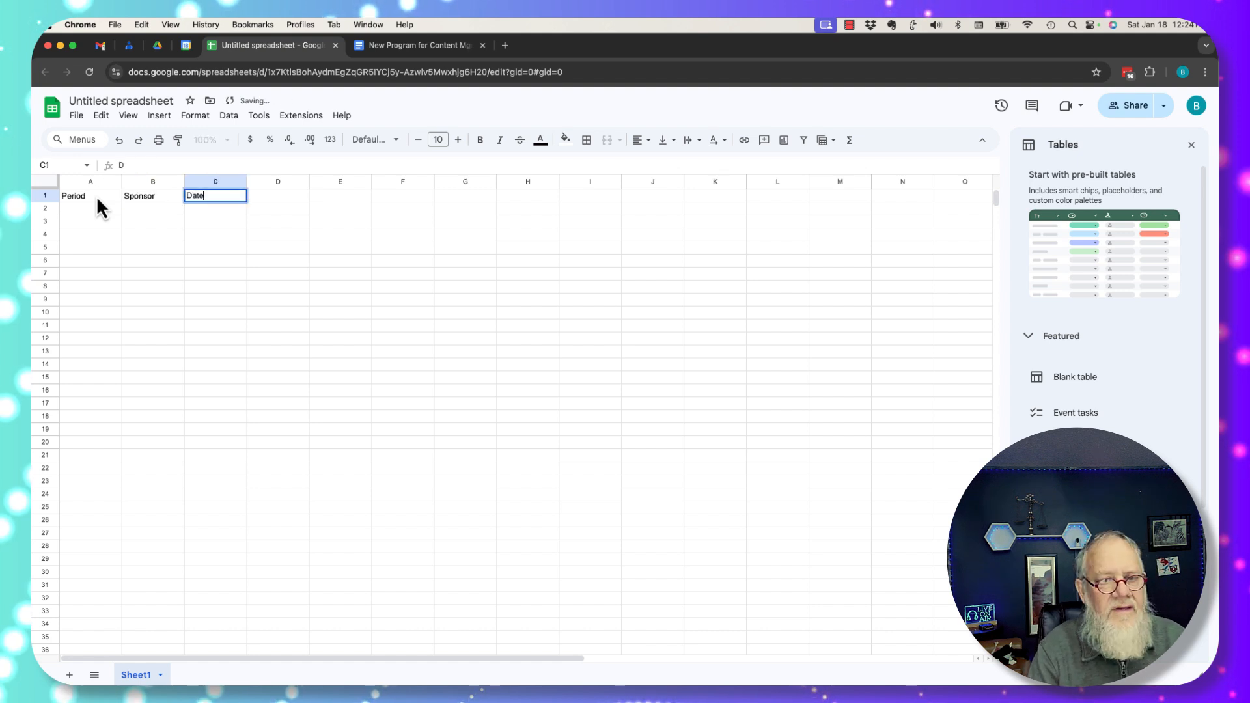
key("Tab")
type("Amount")
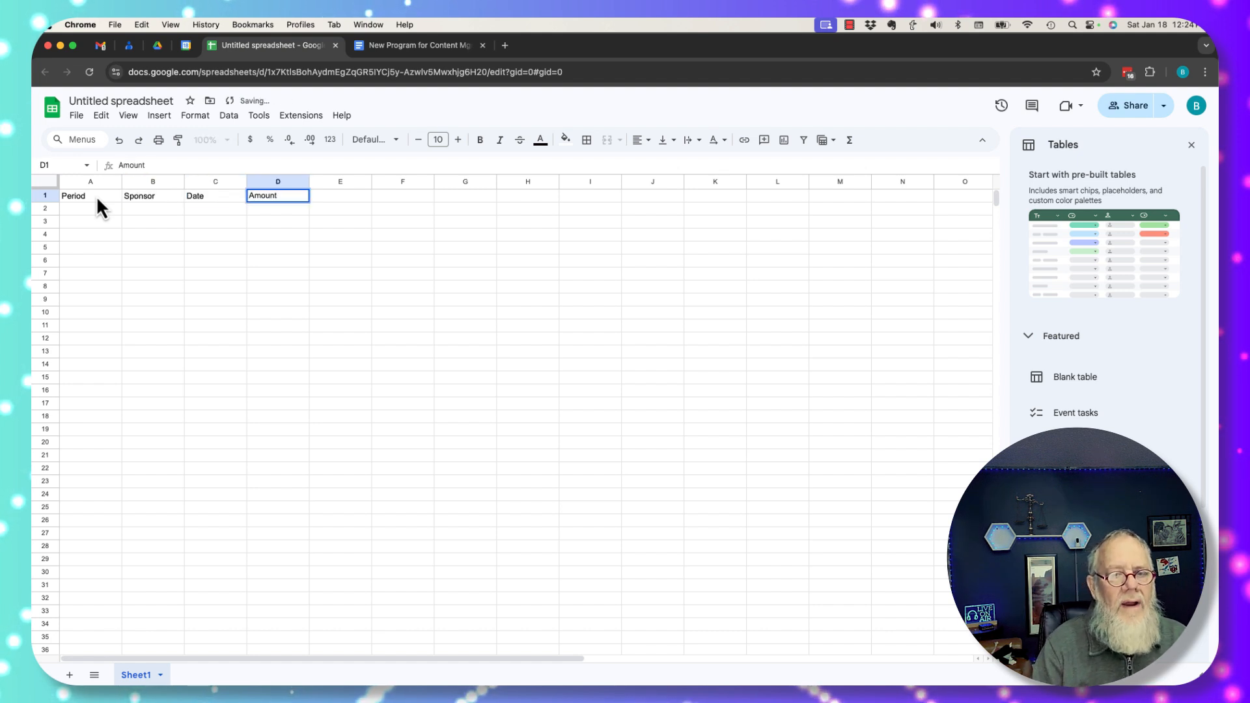
key("Tab")
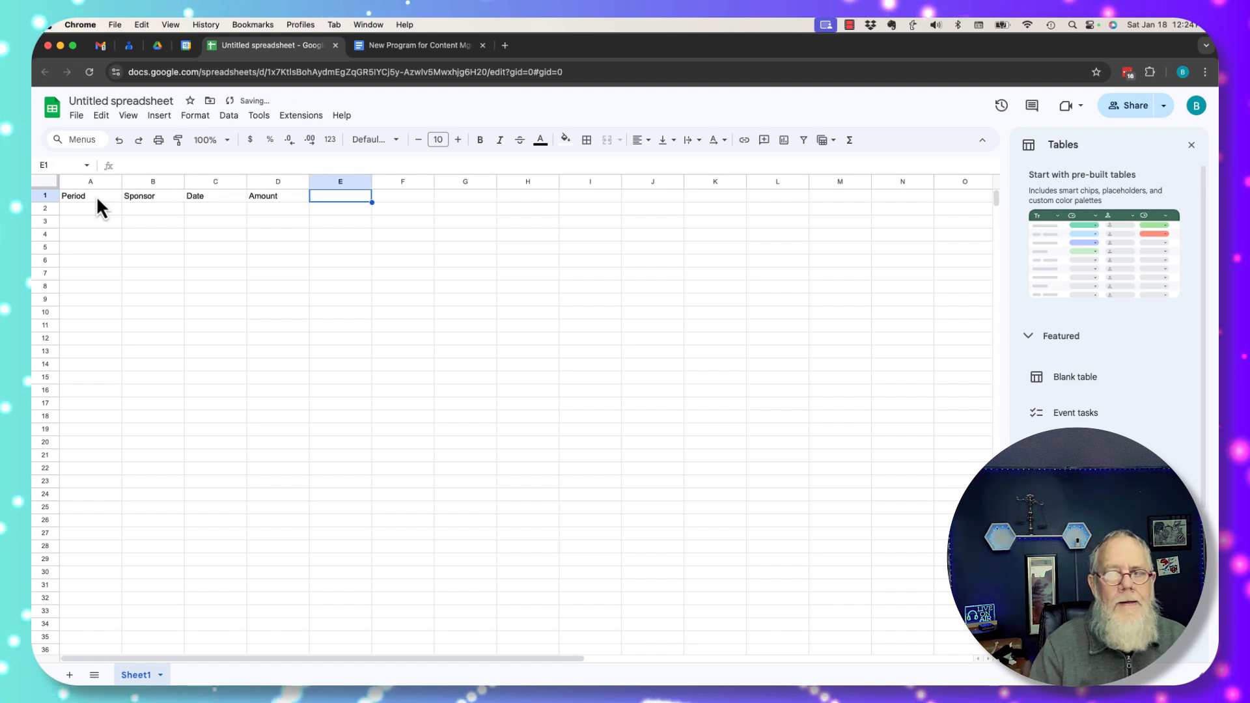
left_click(1191, 145)
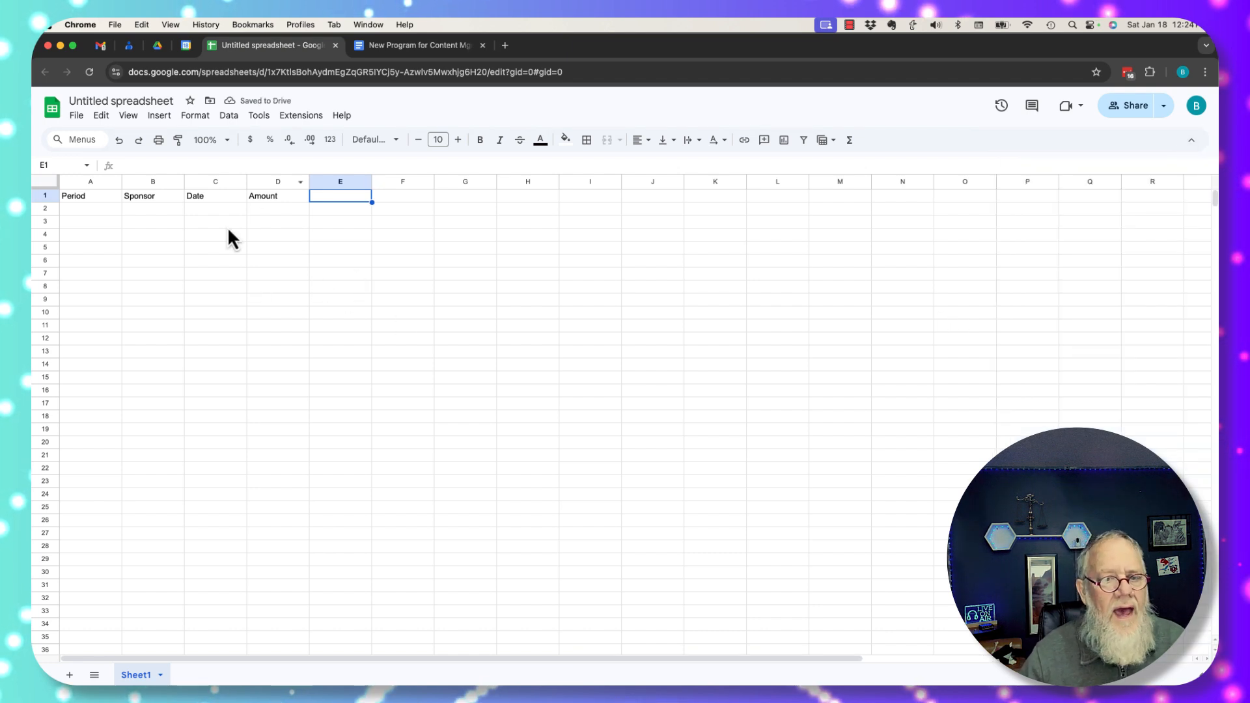
Close the spreadsheet, reopen Untitled spreadsheet from the team folder to check it, then close it again
left_click(335, 45)
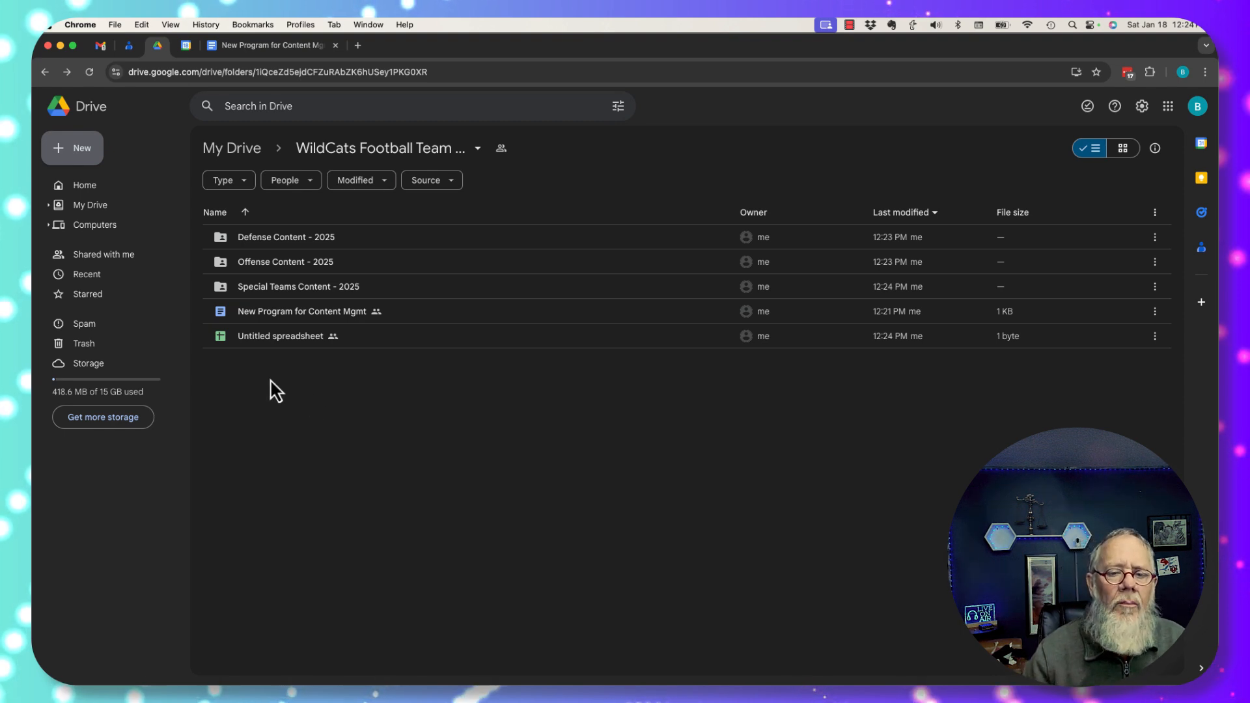
double_click(255, 341)
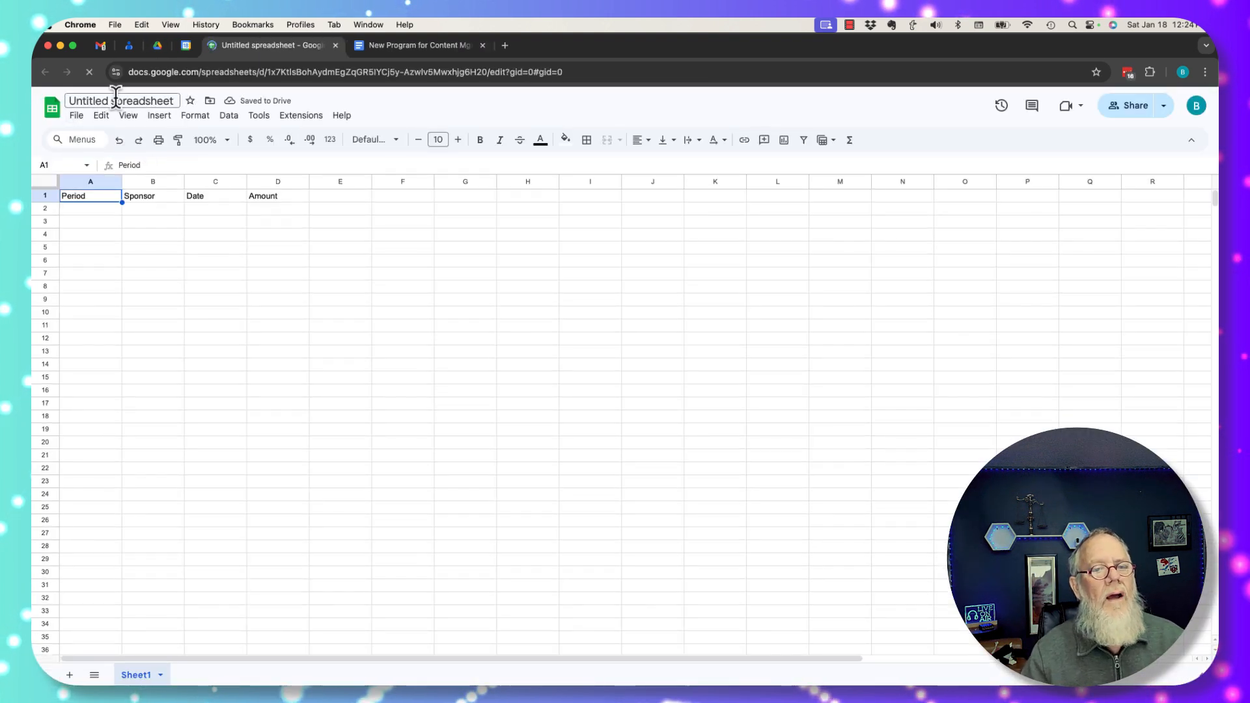
left_click(283, 272)
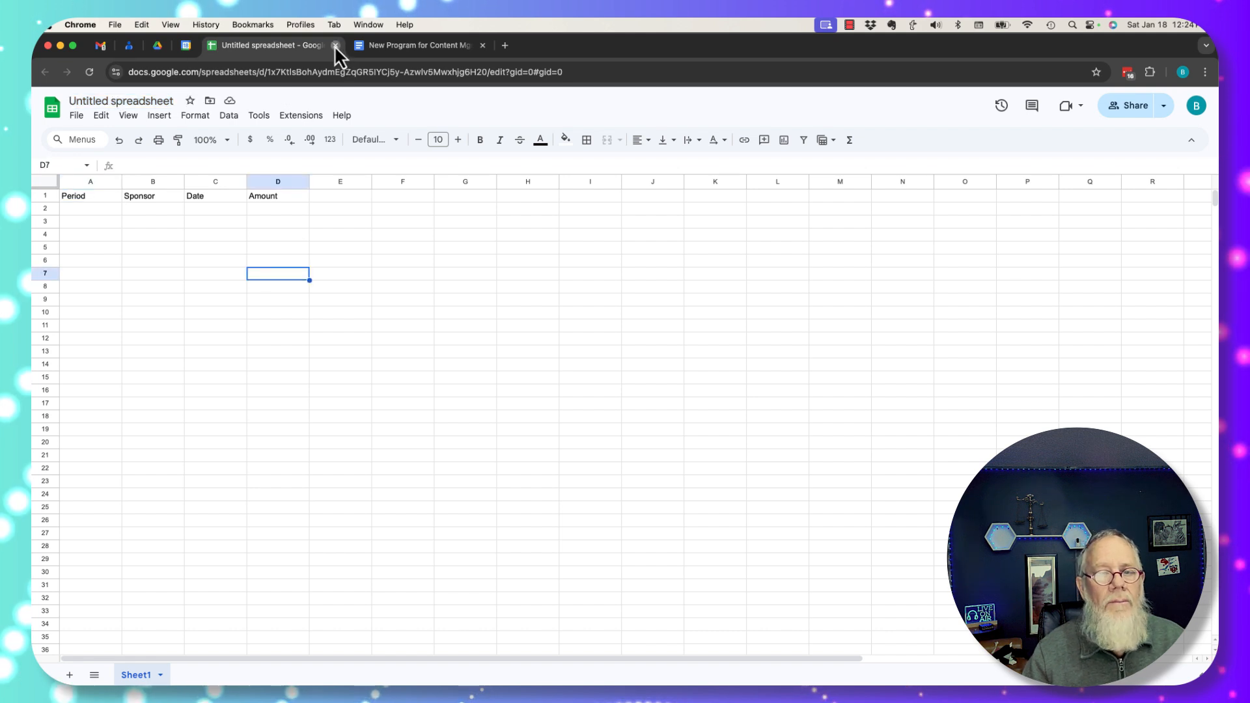
left_click(336, 45)
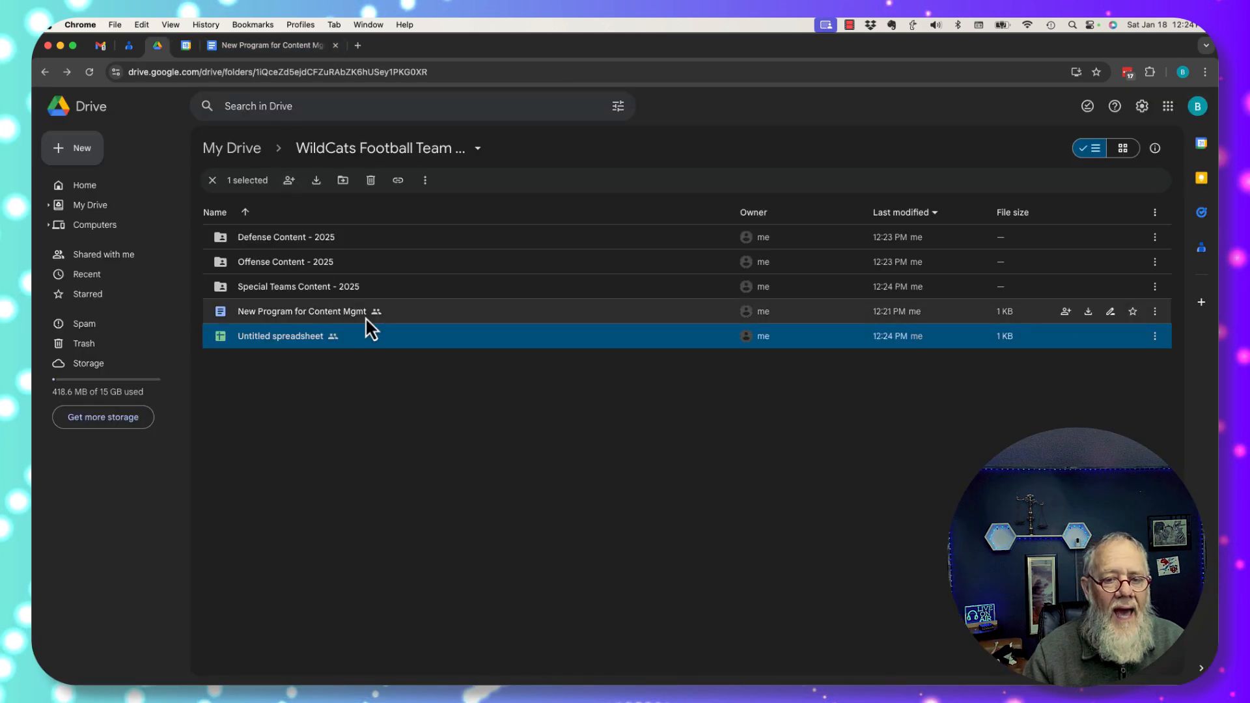
Rename Untitled spreadsheet to 'Team Revenue Projections - 2025'
right_click(272, 346)
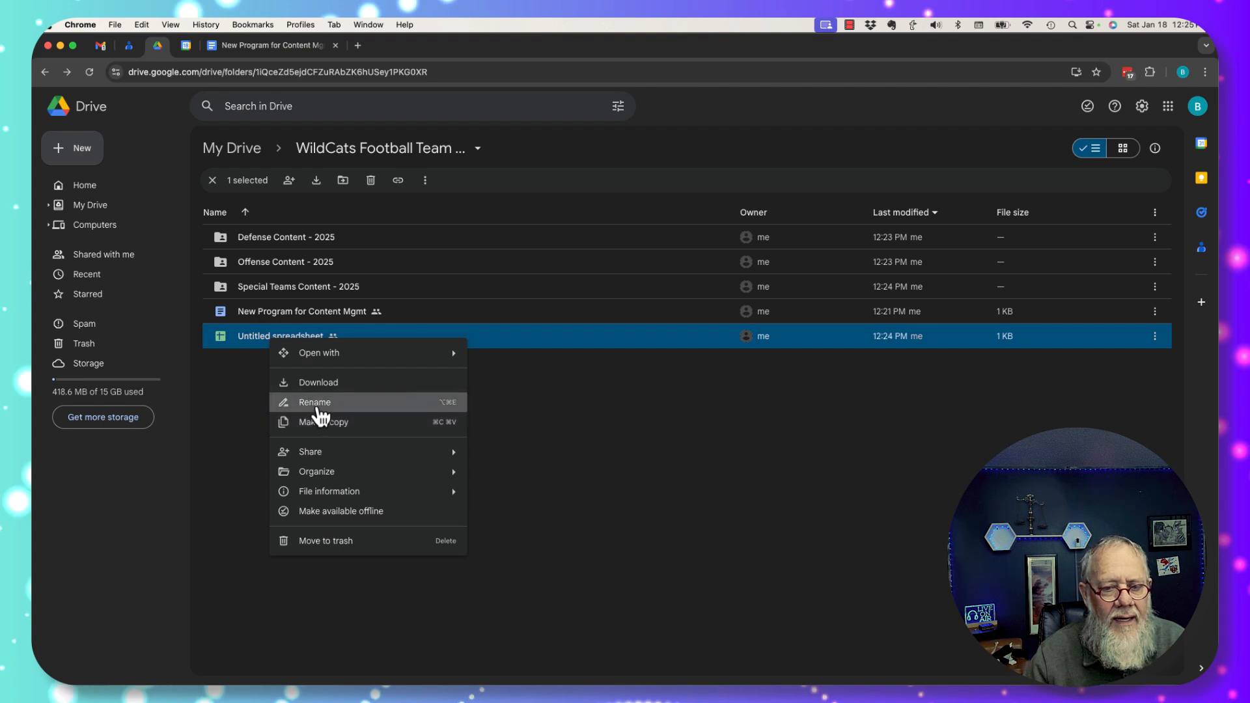
left_click(316, 406)
type("Tea")
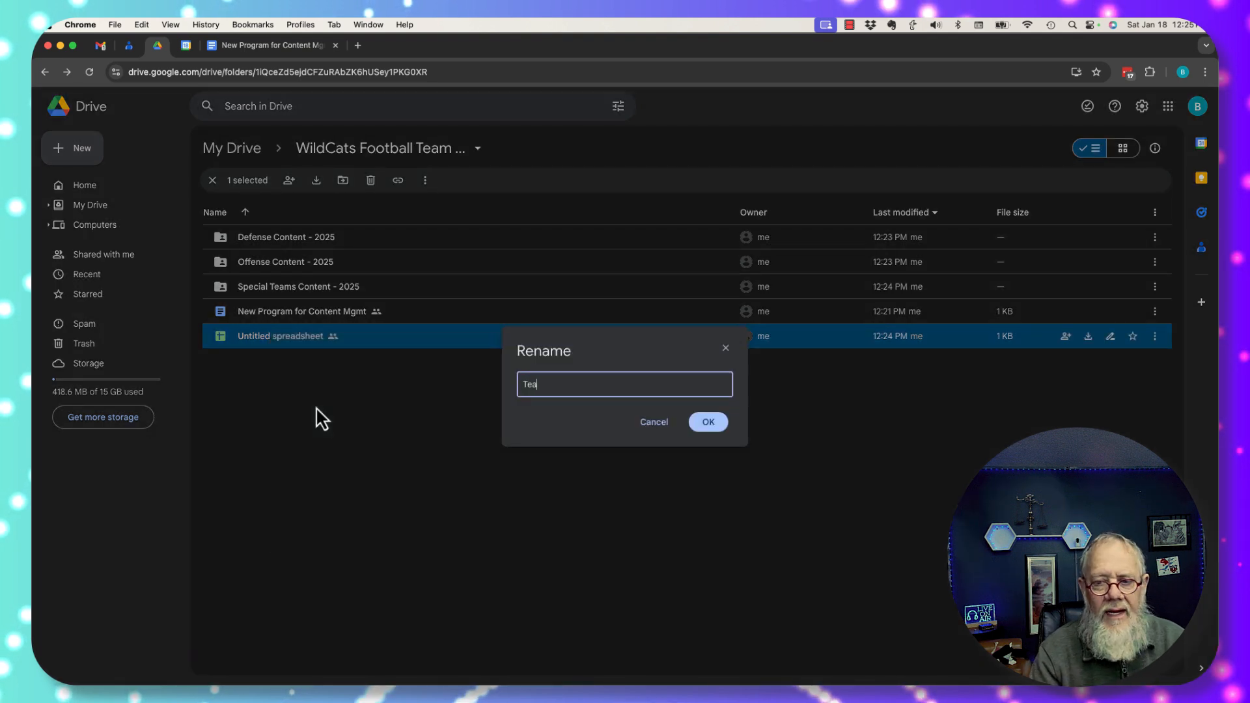
type("m Revenue Pro")
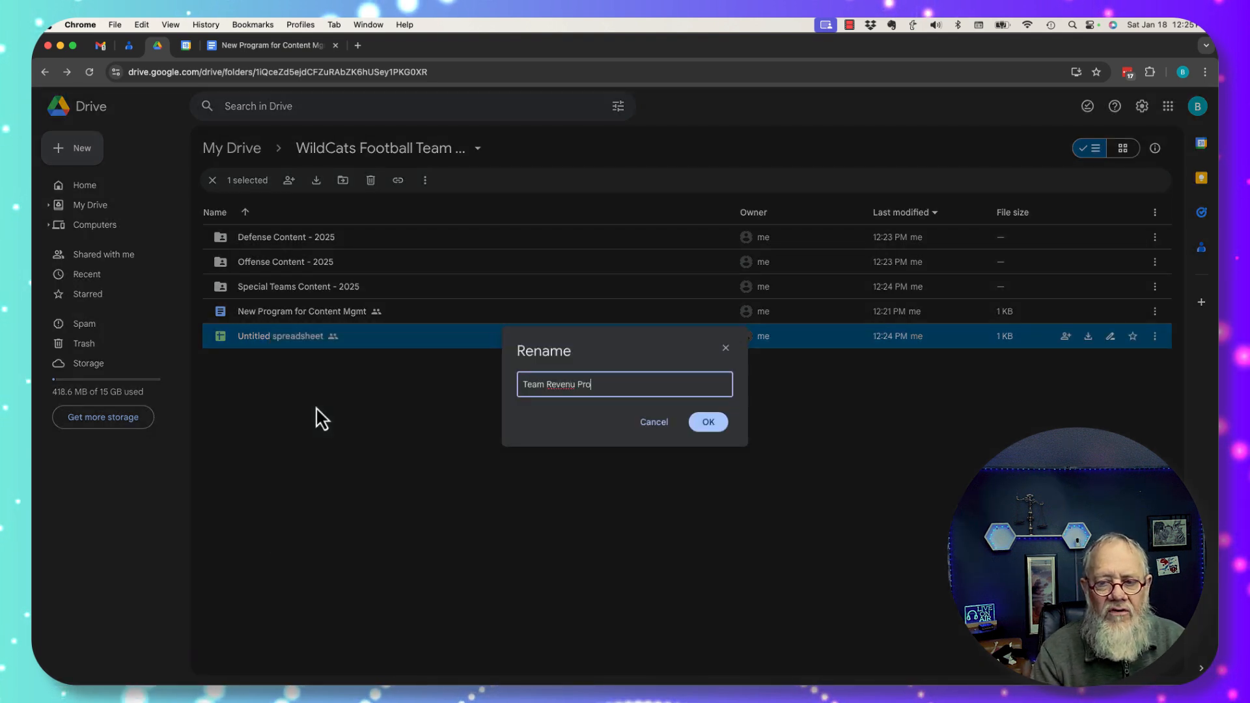
key("BackSpace")
key("BackSpace")
key("BackSpace")
type("Pro")
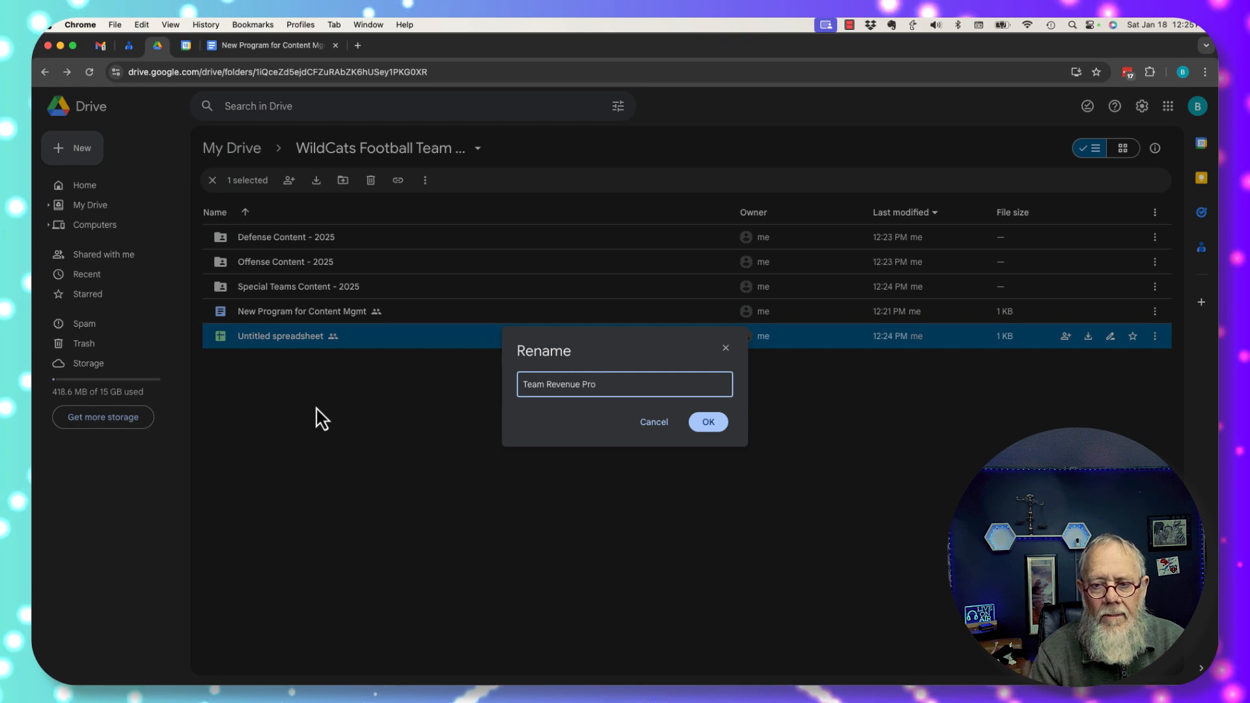
type("jection")
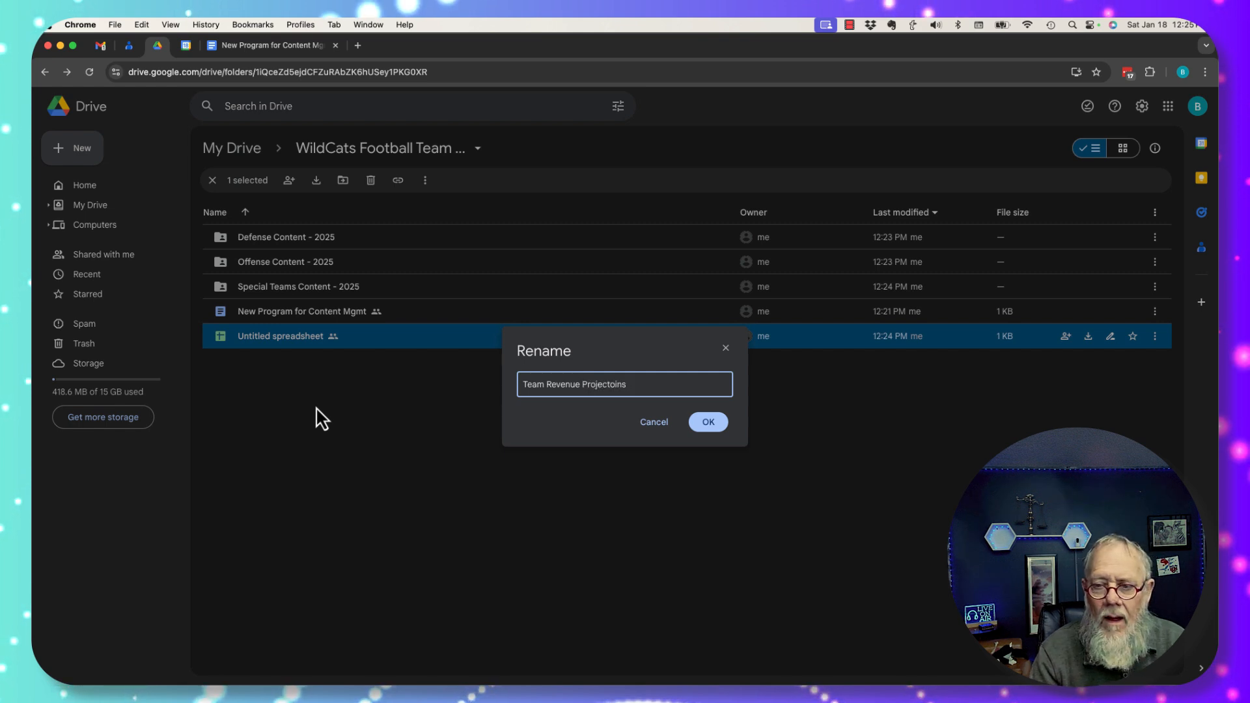
key("BackSpace")
key("BackSpace")
key("BackSpace")
type("ons")
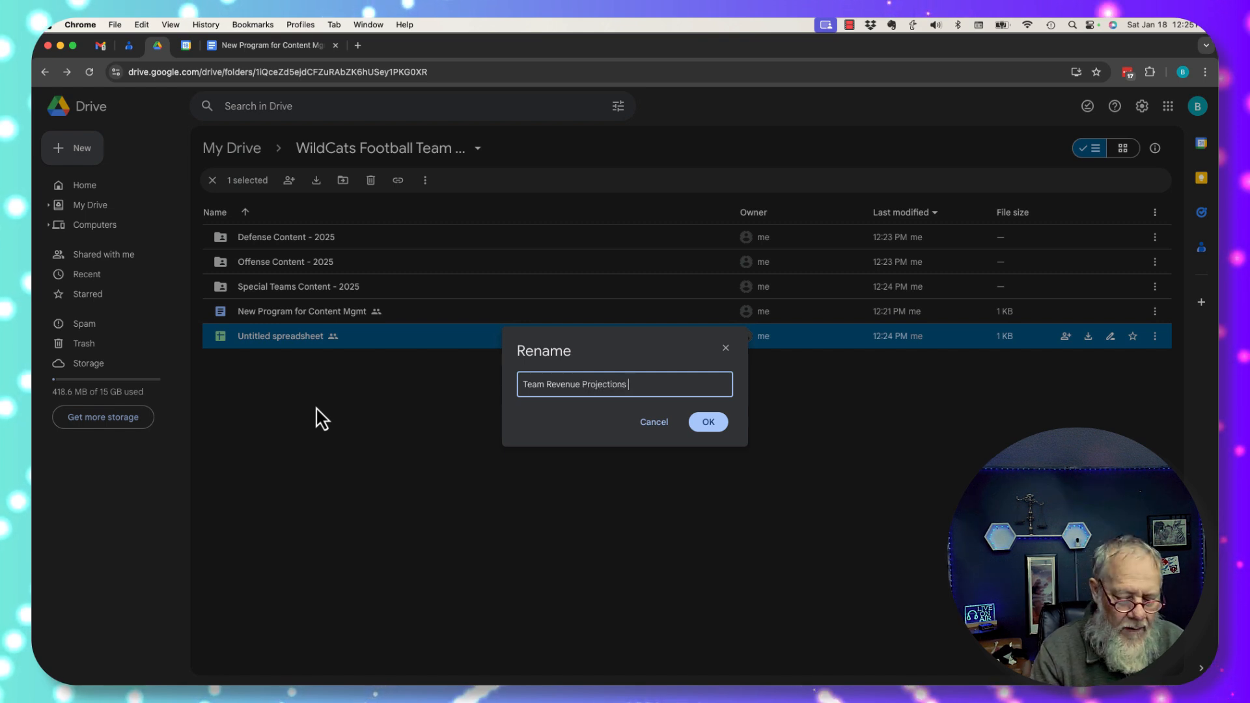
type(" - 2025")
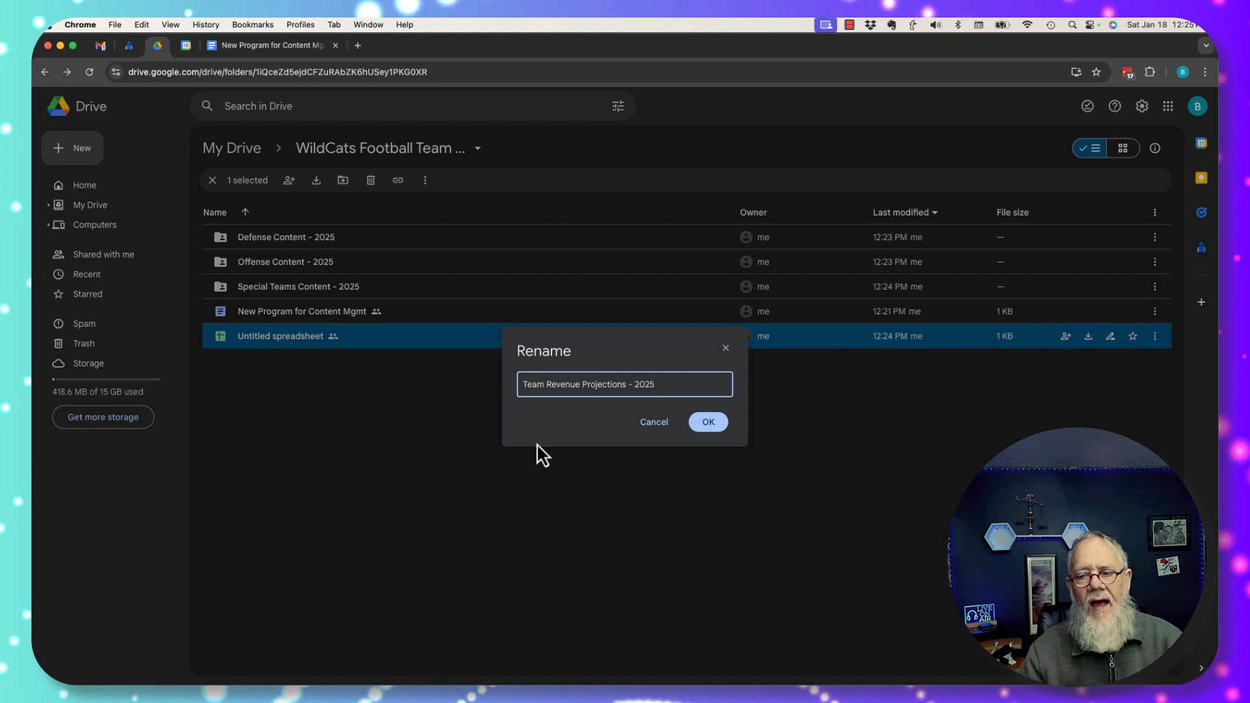
left_click(710, 427)
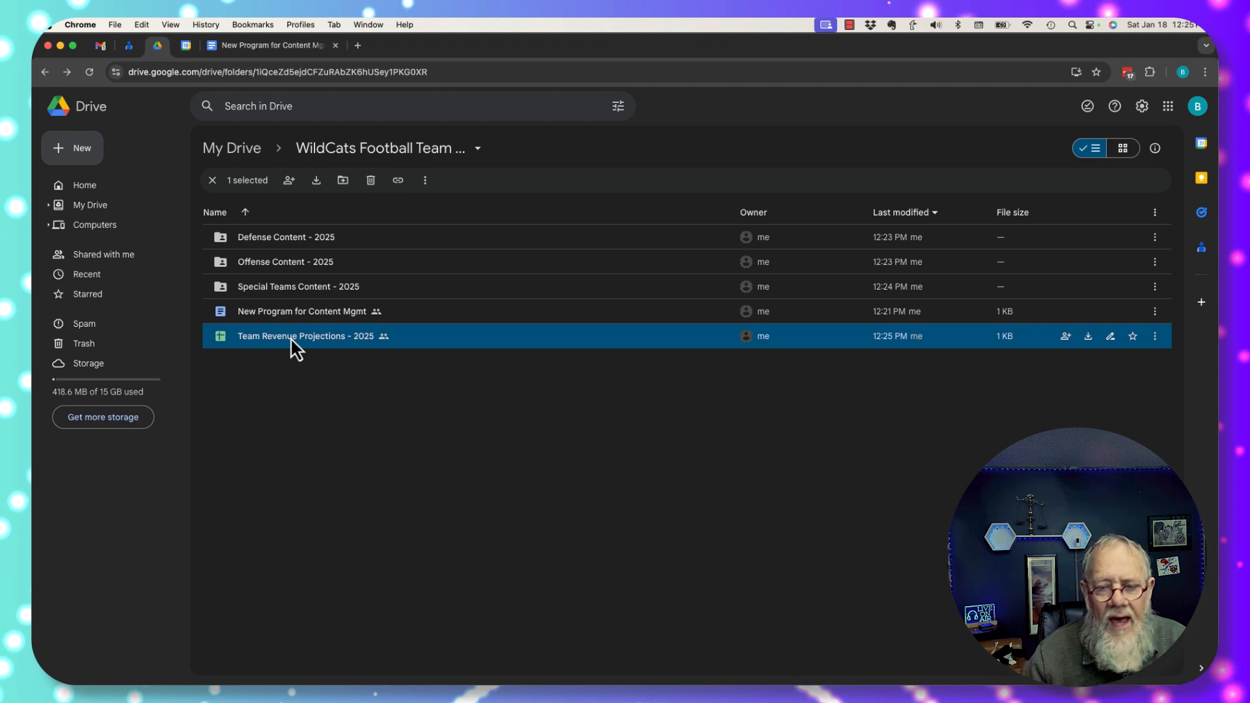
Copy the Team Revenue Projections - 2025 sharing link and go to the New Program for Content Mgmt document
left_click(289, 181)
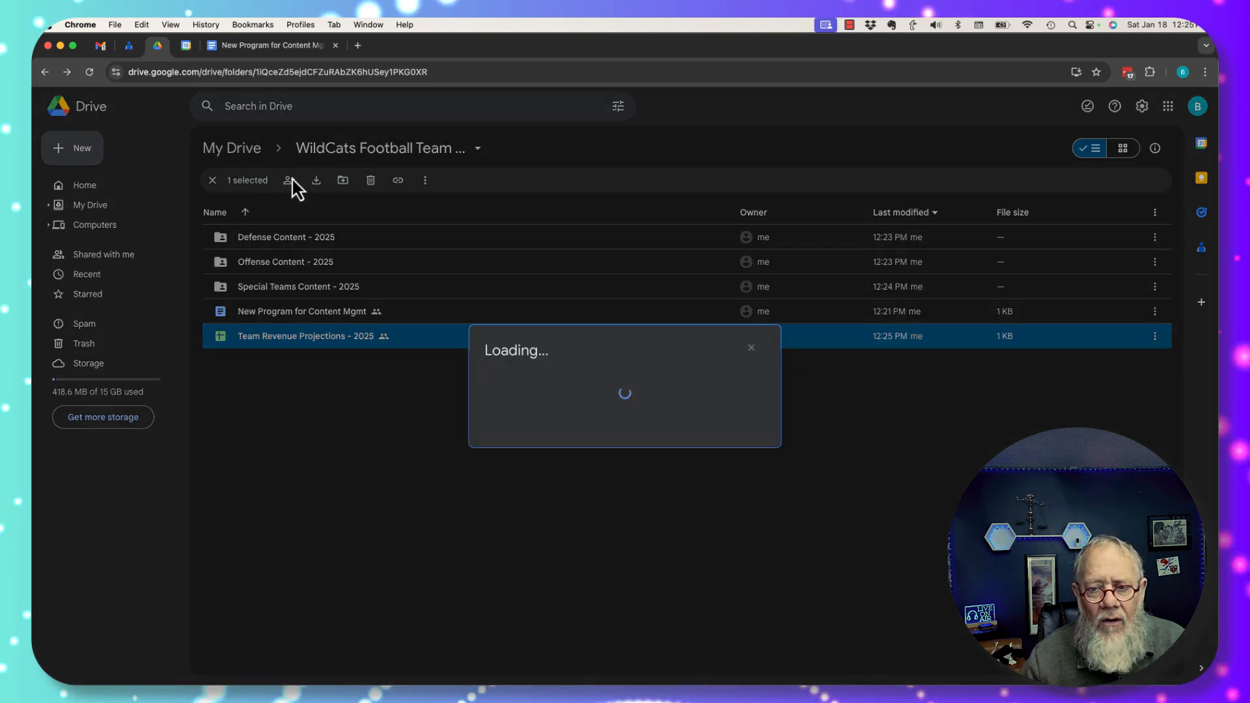
left_click(541, 516)
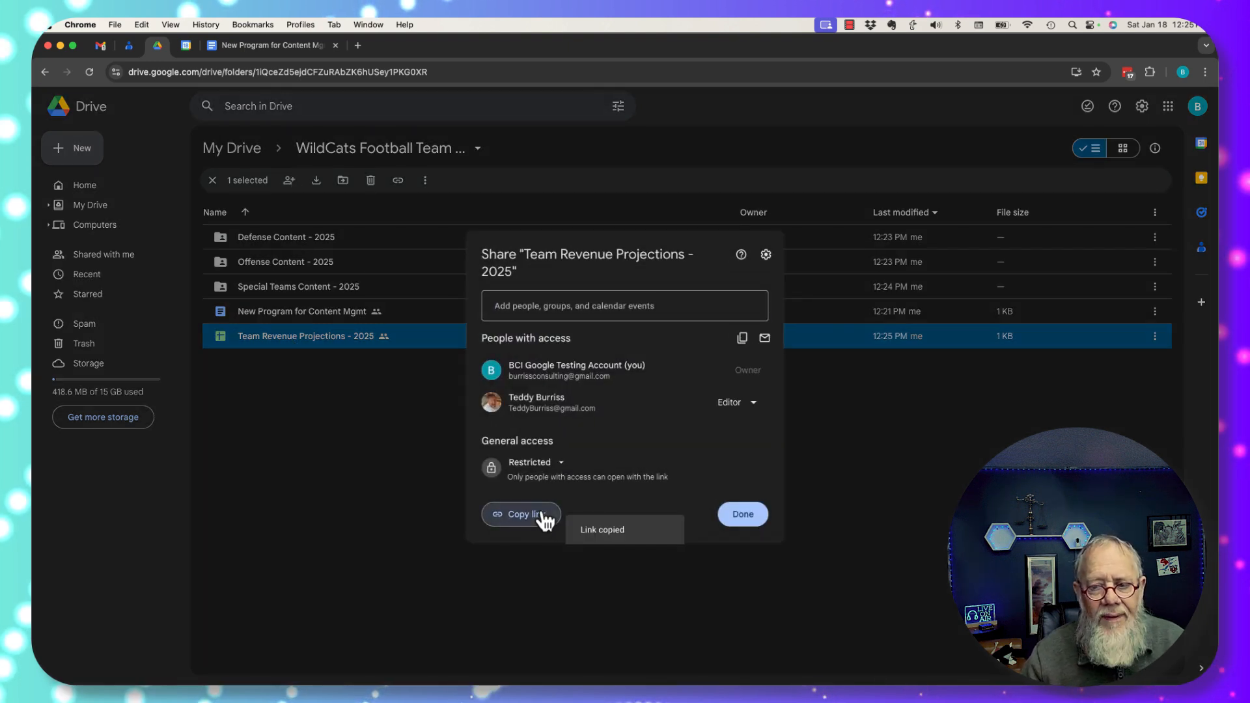
left_click(754, 516)
left_click(272, 45)
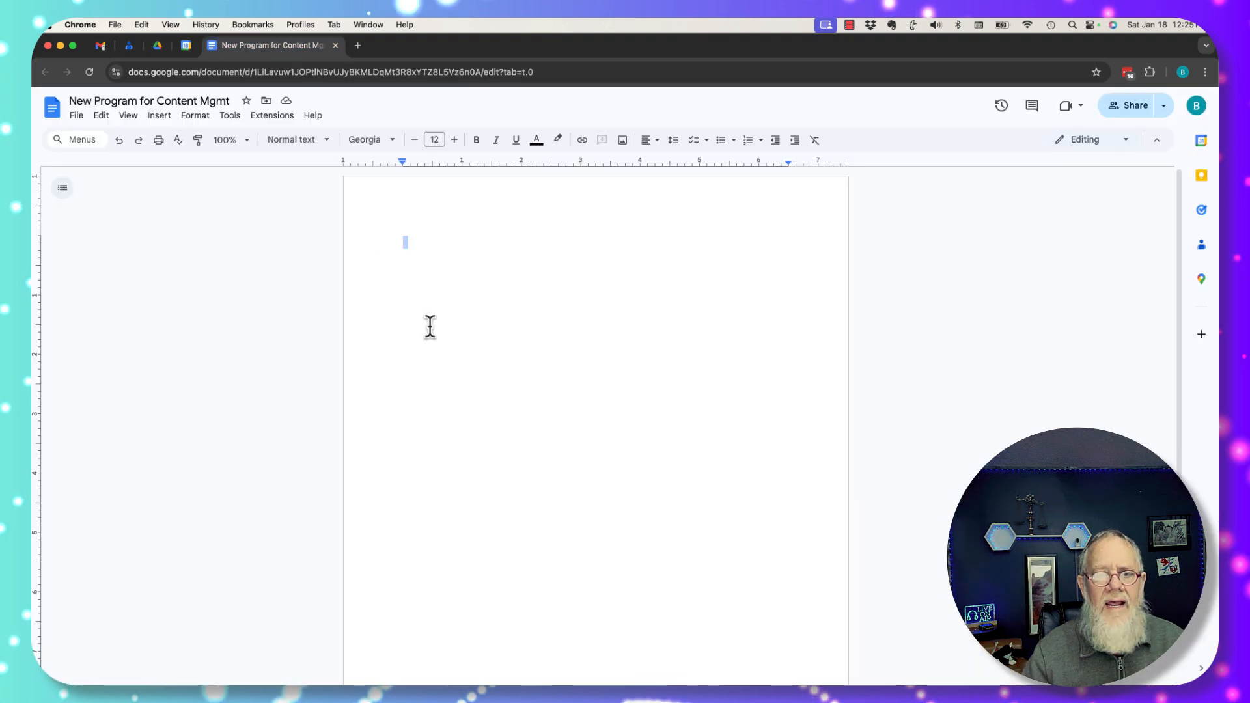
Paste the spreadsheet link, then type and select 'WildCat Team Revenue Projections - 2025' beneath it
key("cmd+v")
key("Return")
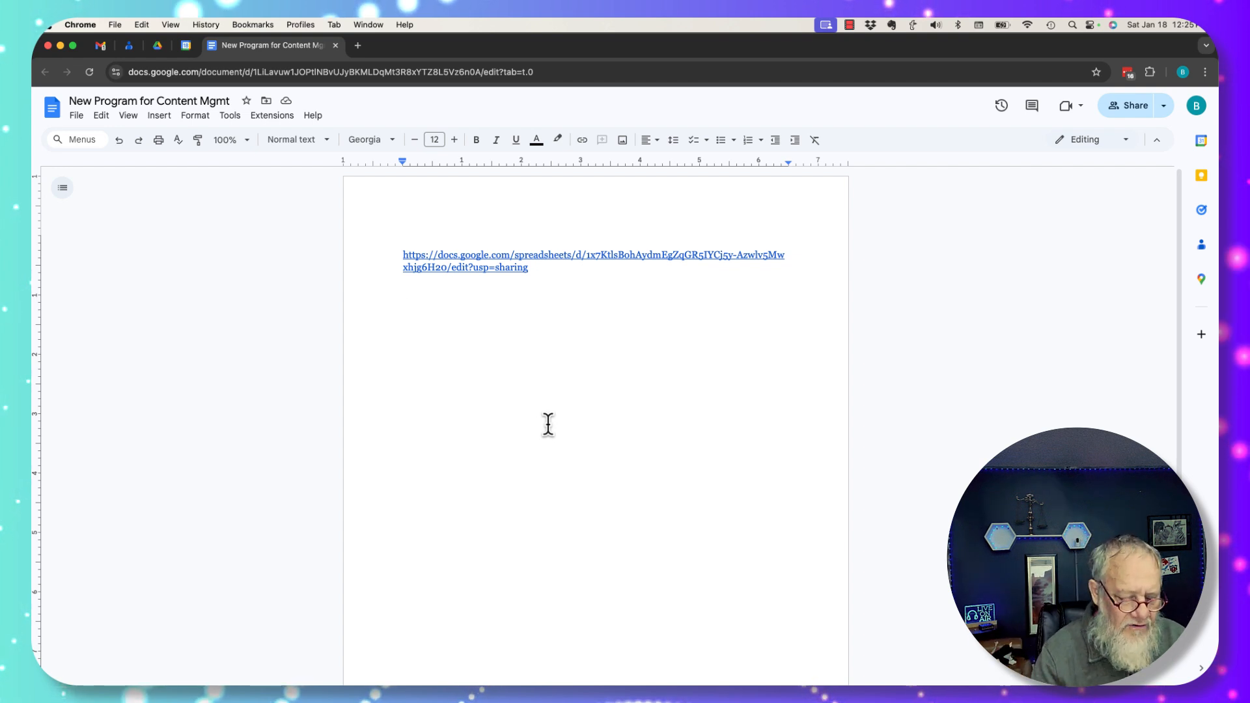
type("WildCat T")
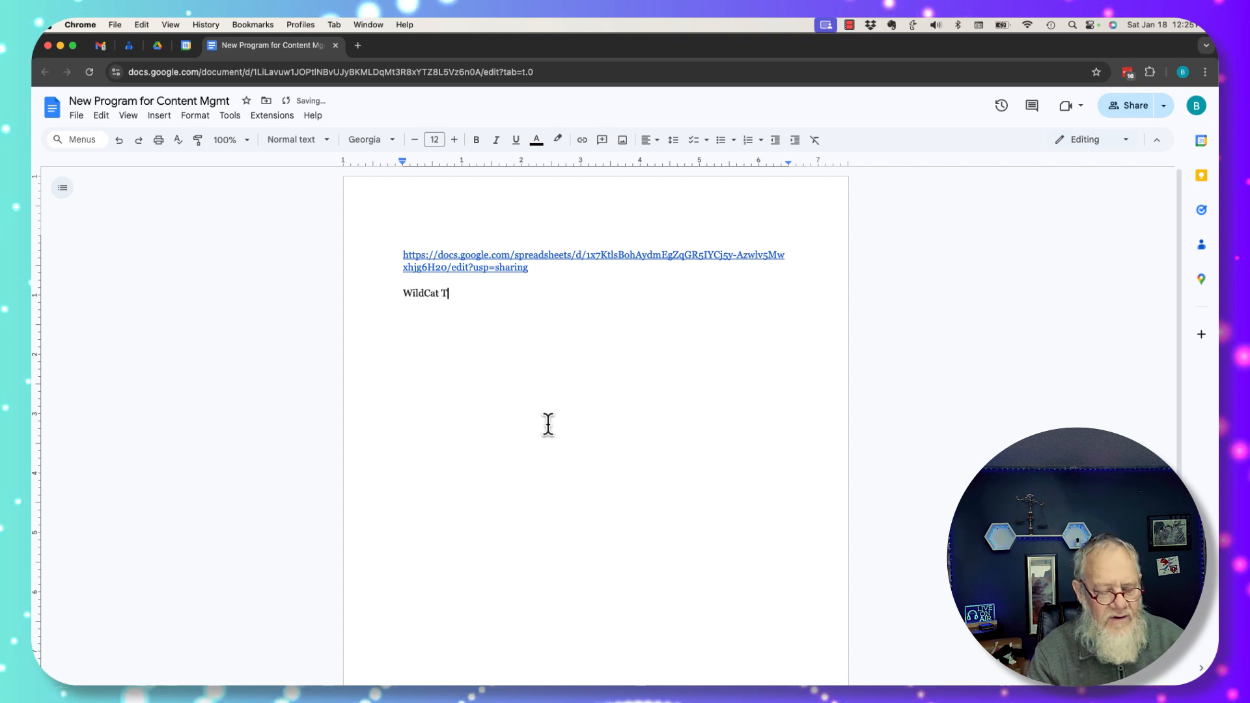
type("eam Revenue Projects")
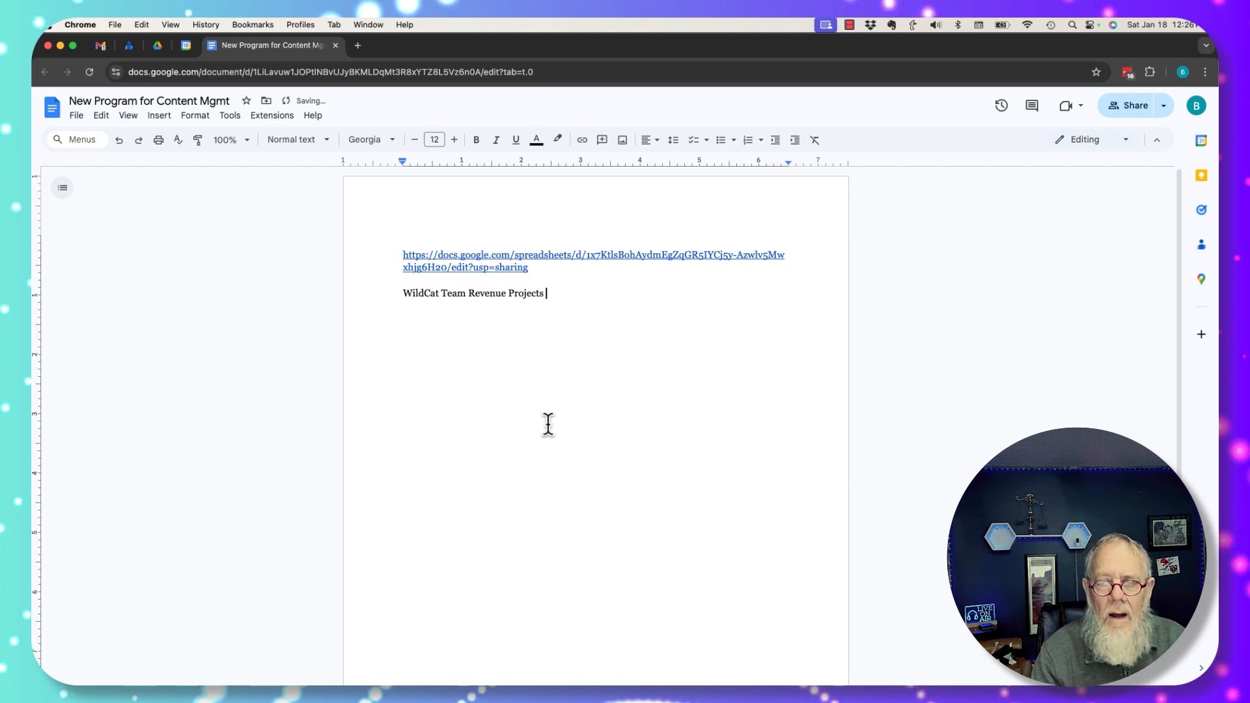
key("BackSpace")
key("BackSpace")
type("ions - 20")
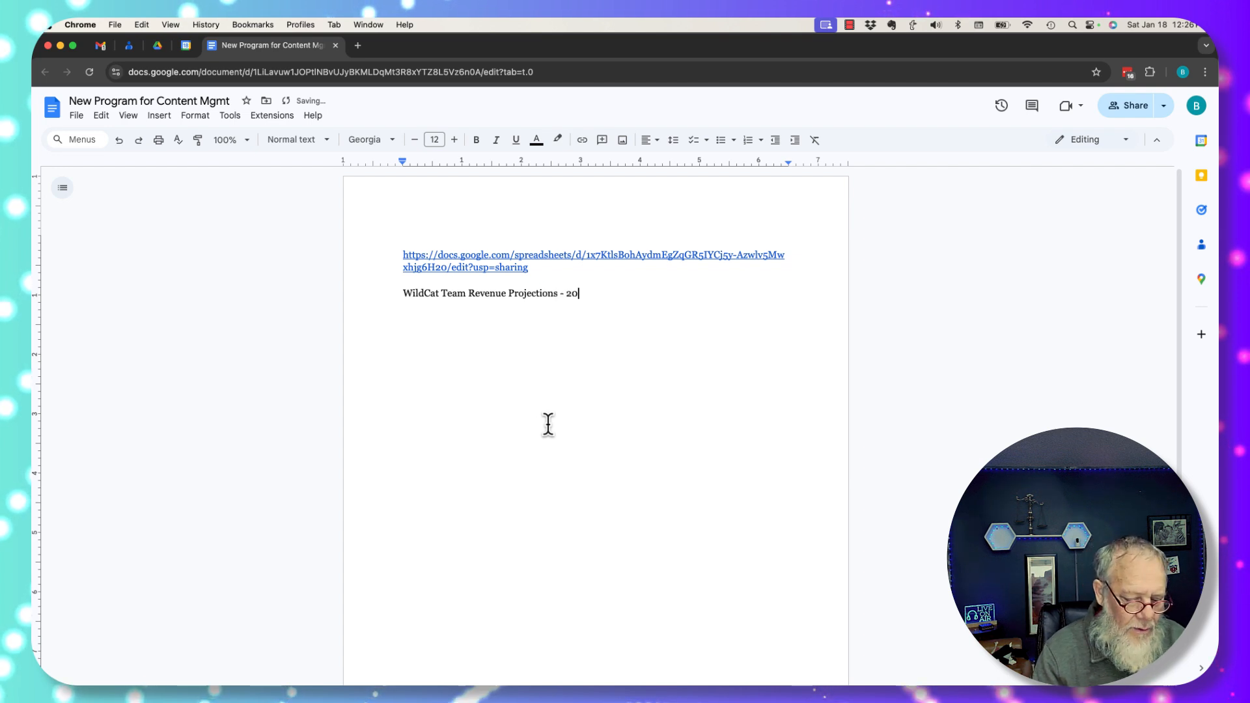
type("25")
key("alt+shift+Left")
key("alt+shift+Left")
key("alt+shift+Left")
key("alt+shift+Left")
key("alt+shift+Left")
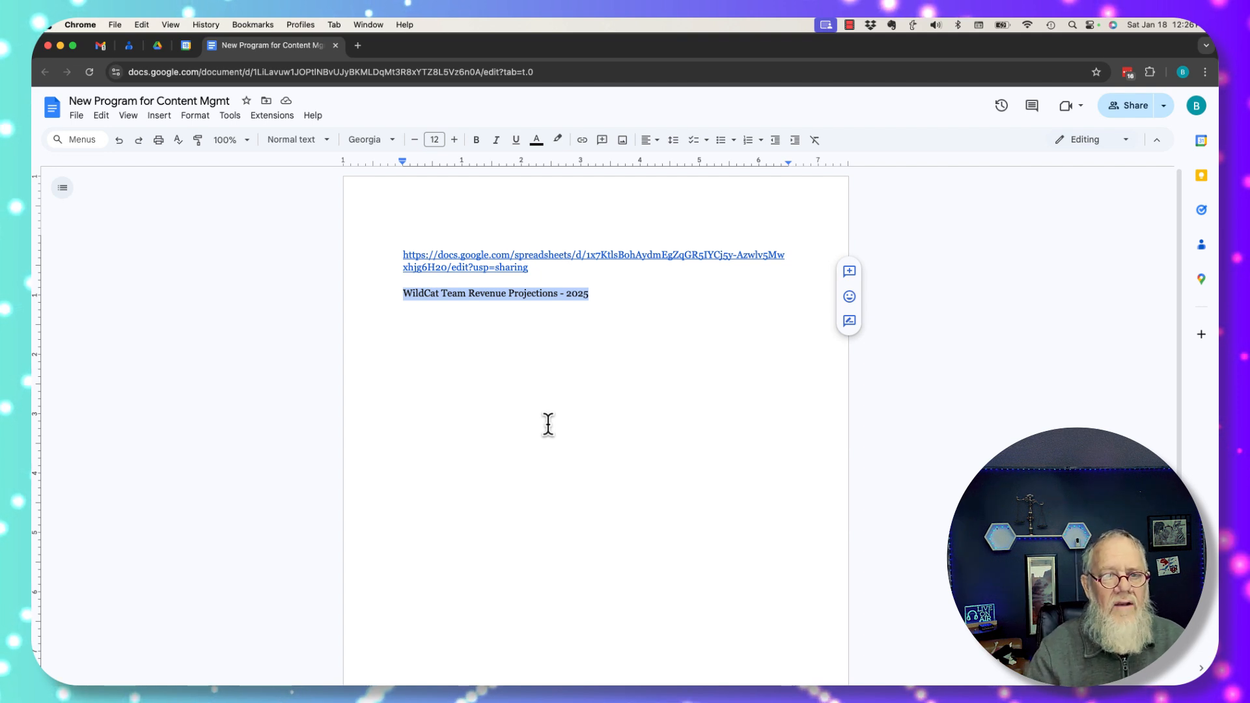
Link the WildCat title line to the copied spreadsheet URL and deselect it
key("super+k")
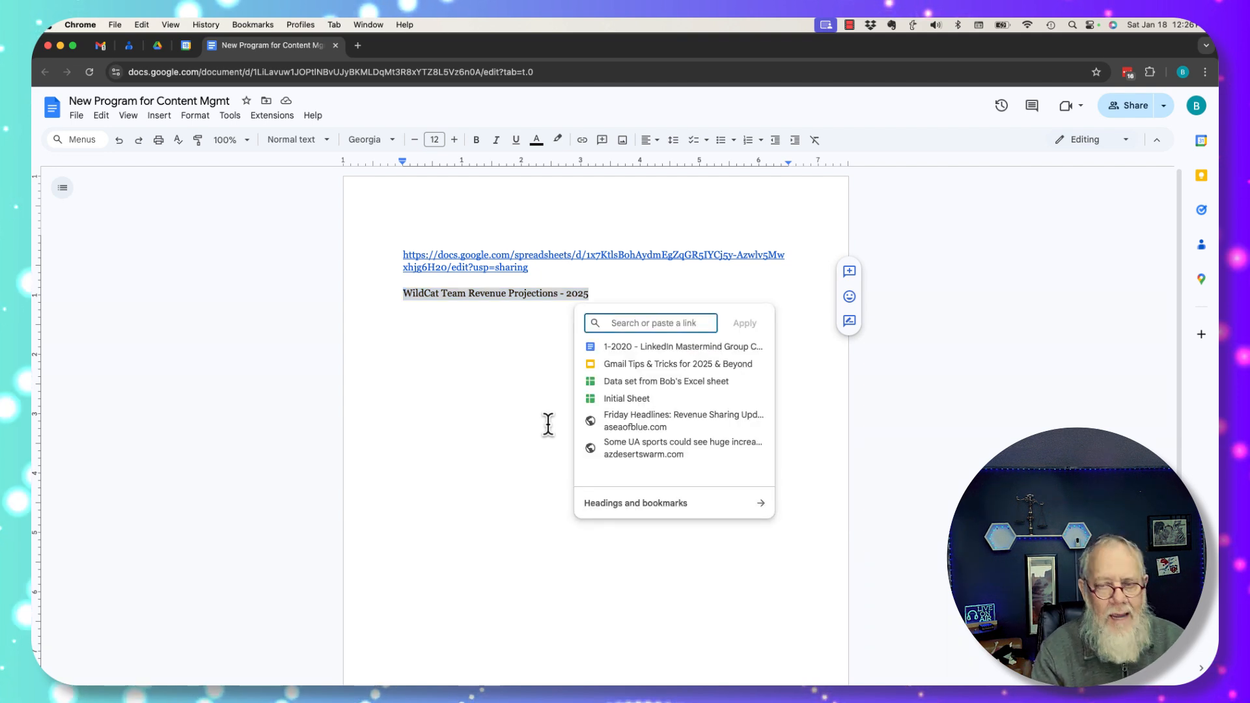
key("super+v")
left_click(745, 324)
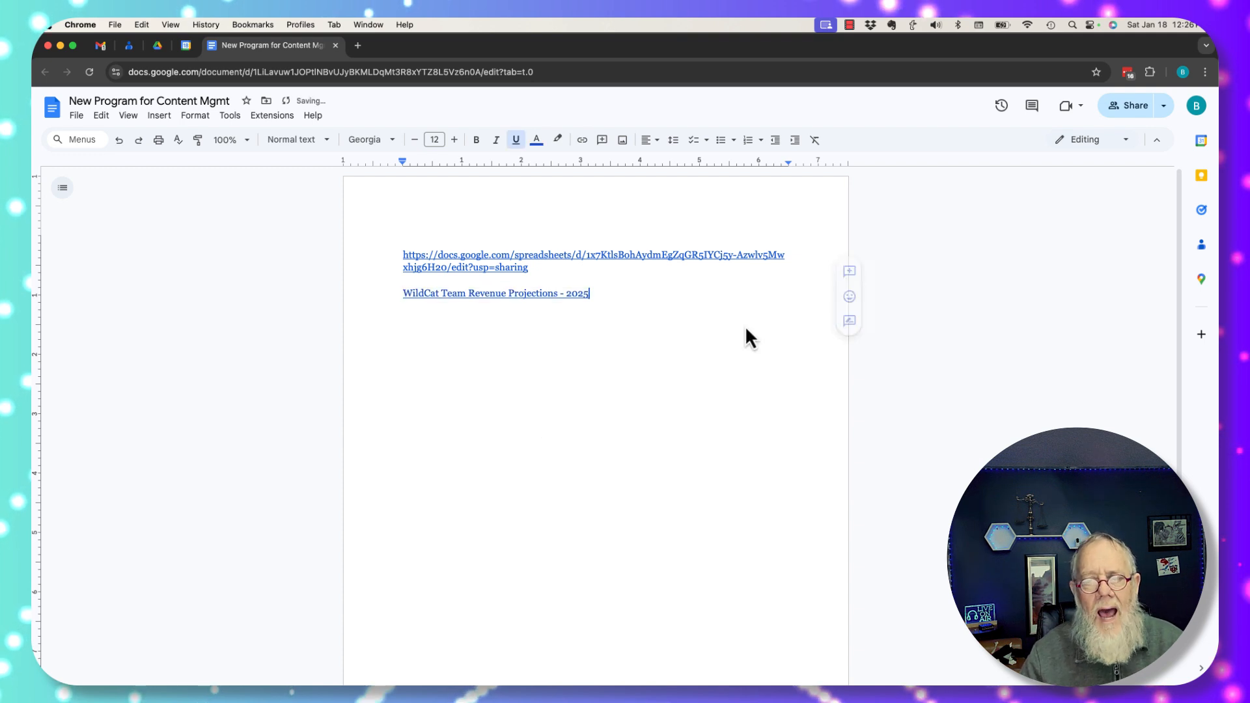
left_click(548, 294)
left_click(681, 341)
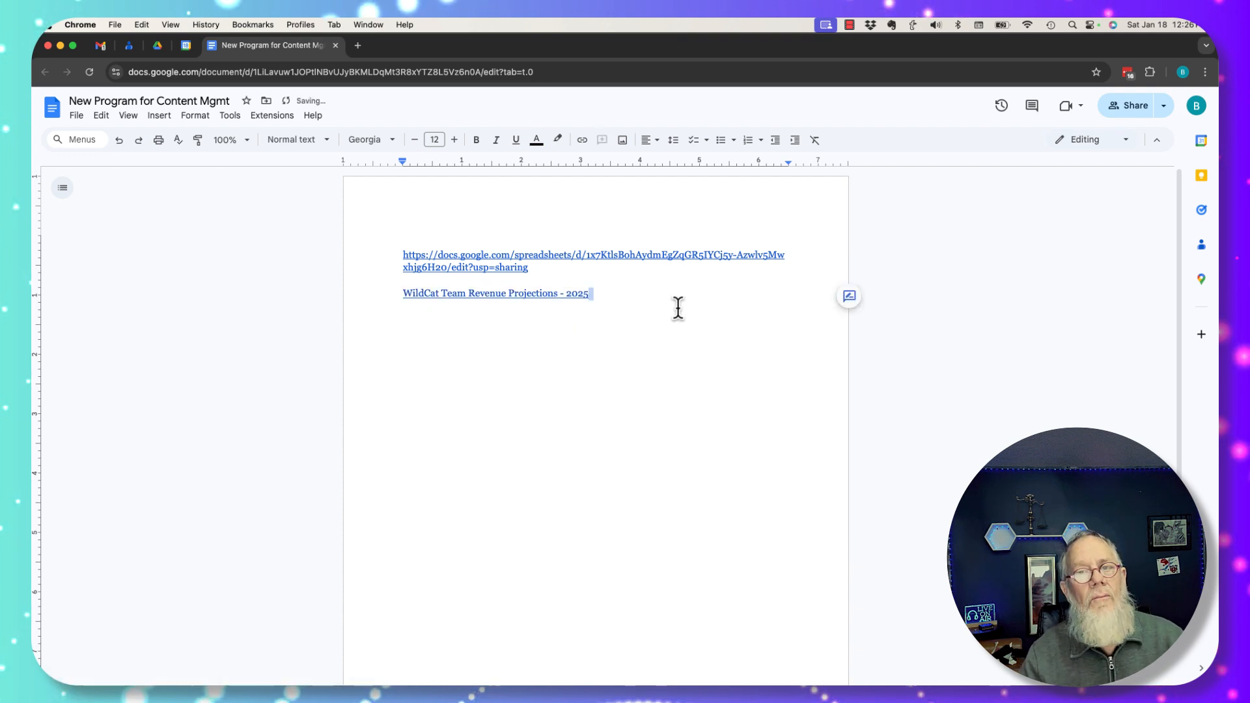
left_click(625, 472)
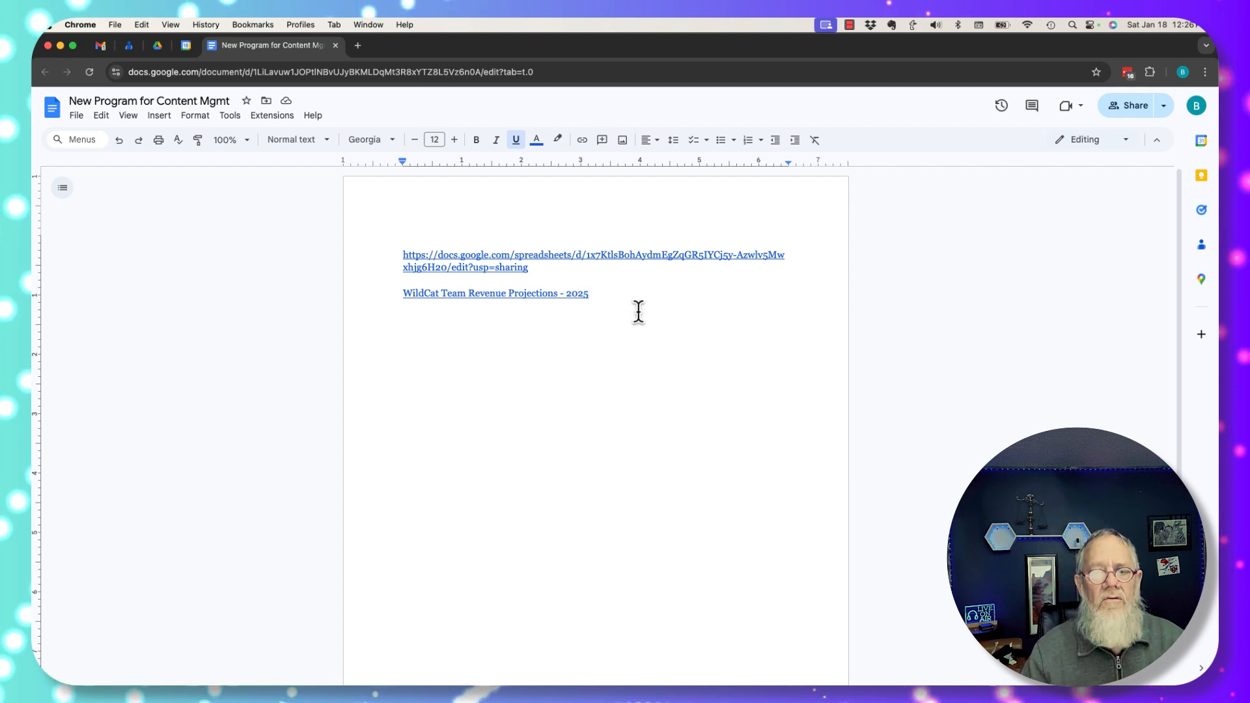
Check the title link's preview in the document, then return to the WildCats Football Team folder
left_click(529, 293)
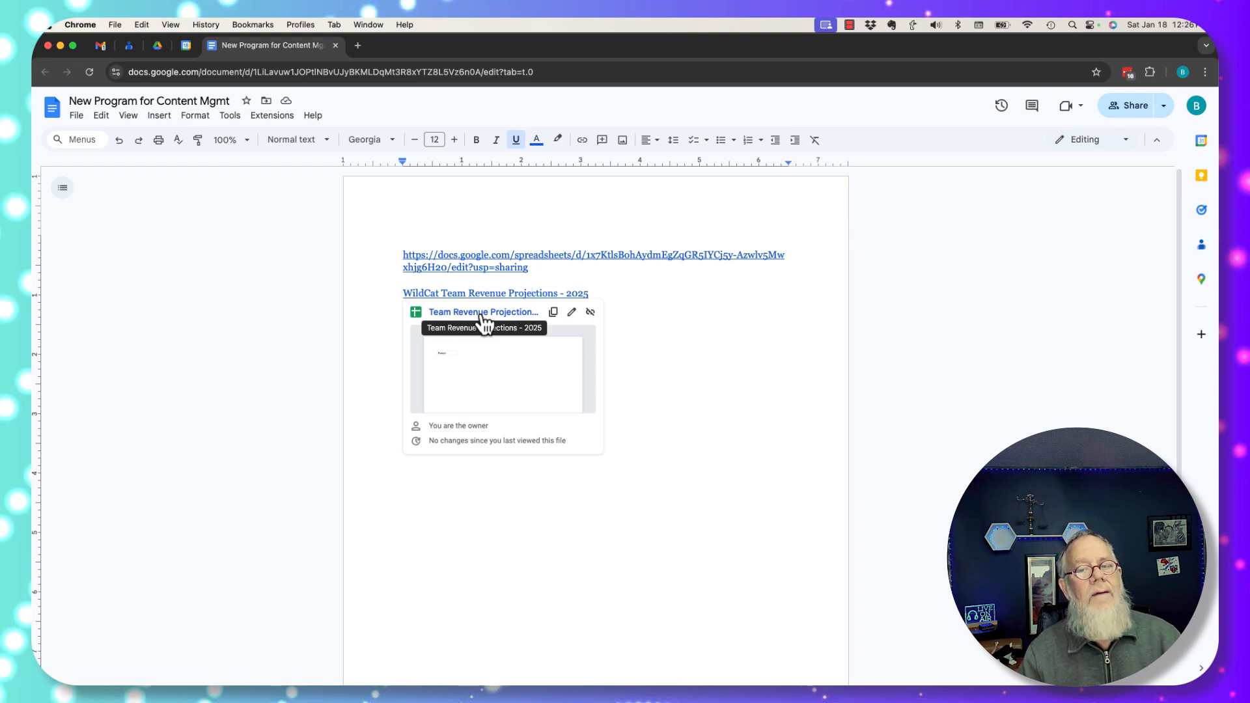
left_click(685, 332)
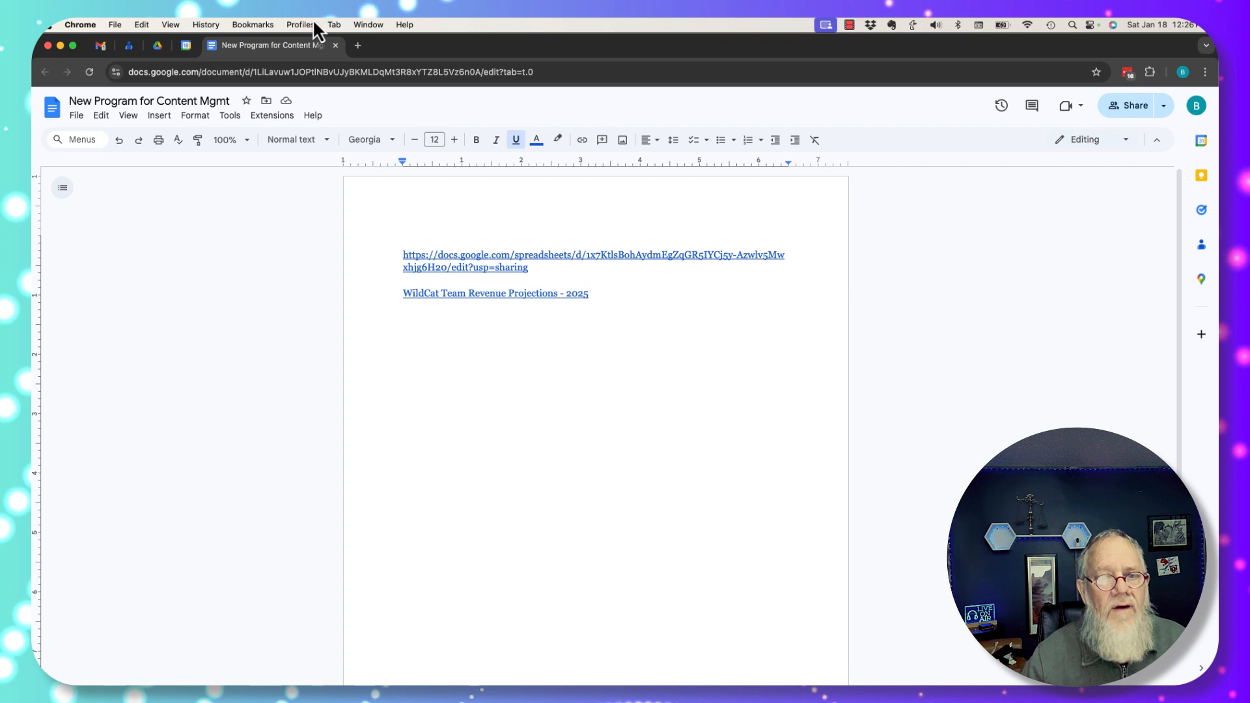
left_click(158, 45)
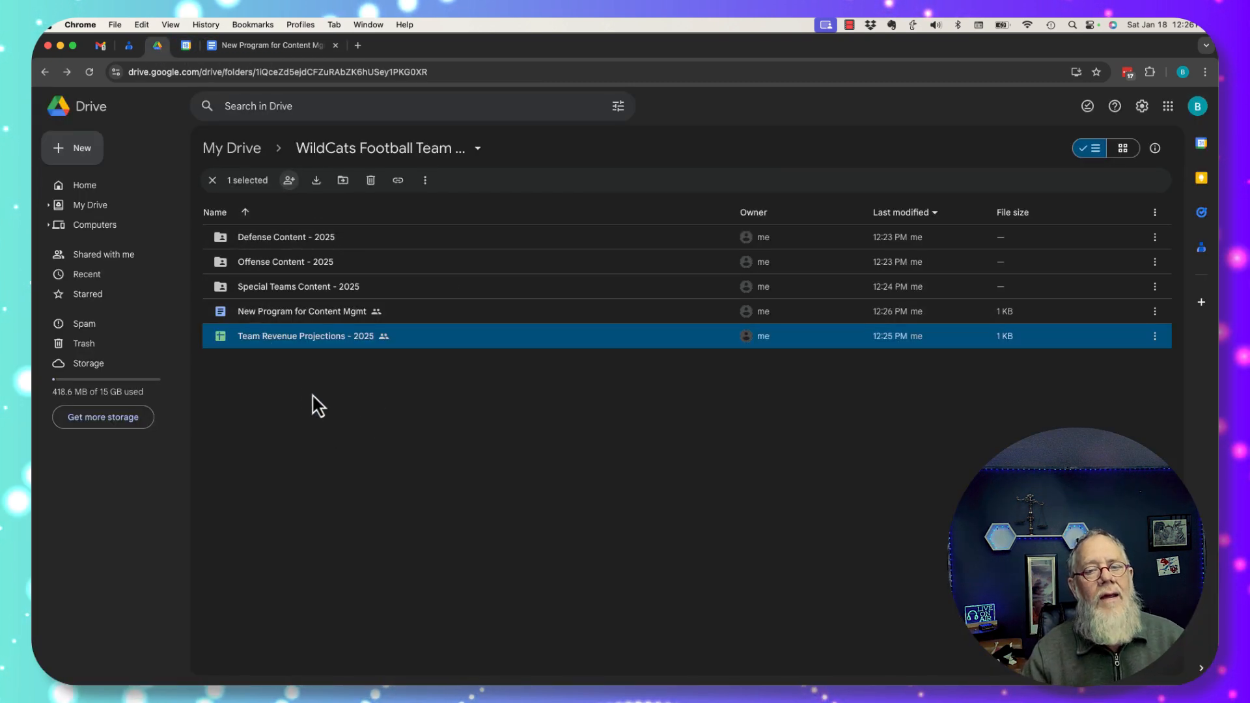
left_click(261, 45)
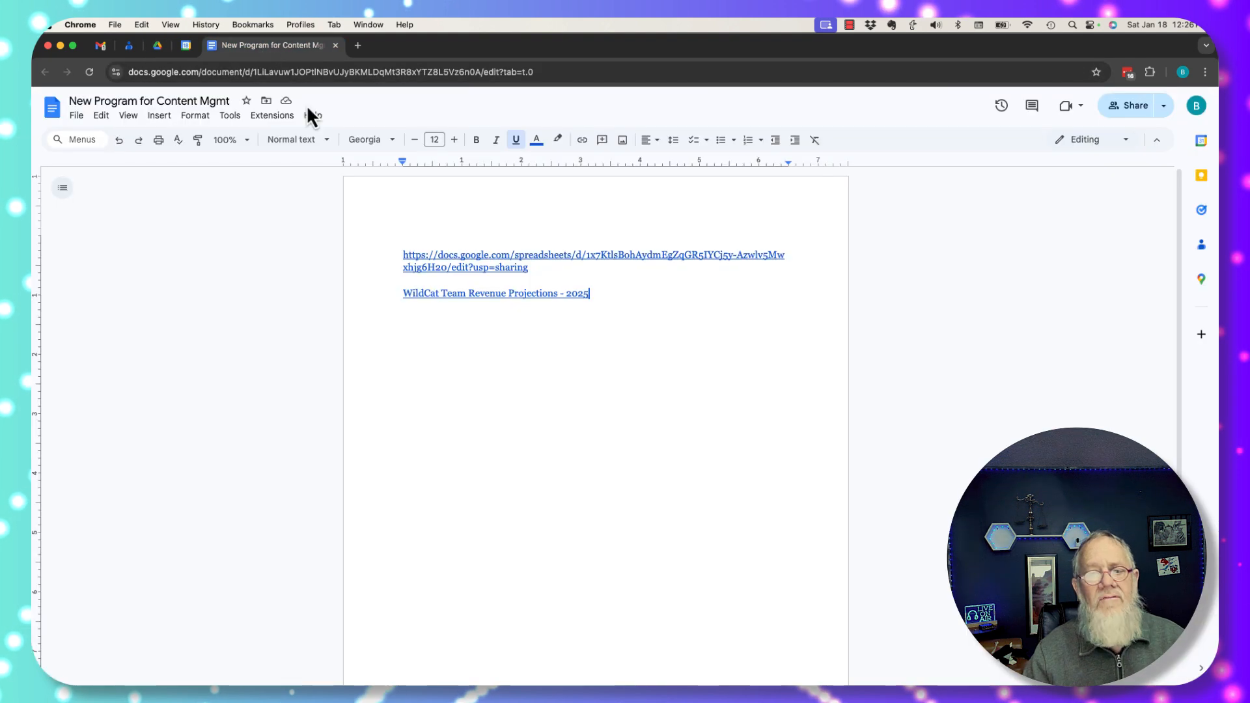
left_click_drag(531, 269, 396, 251)
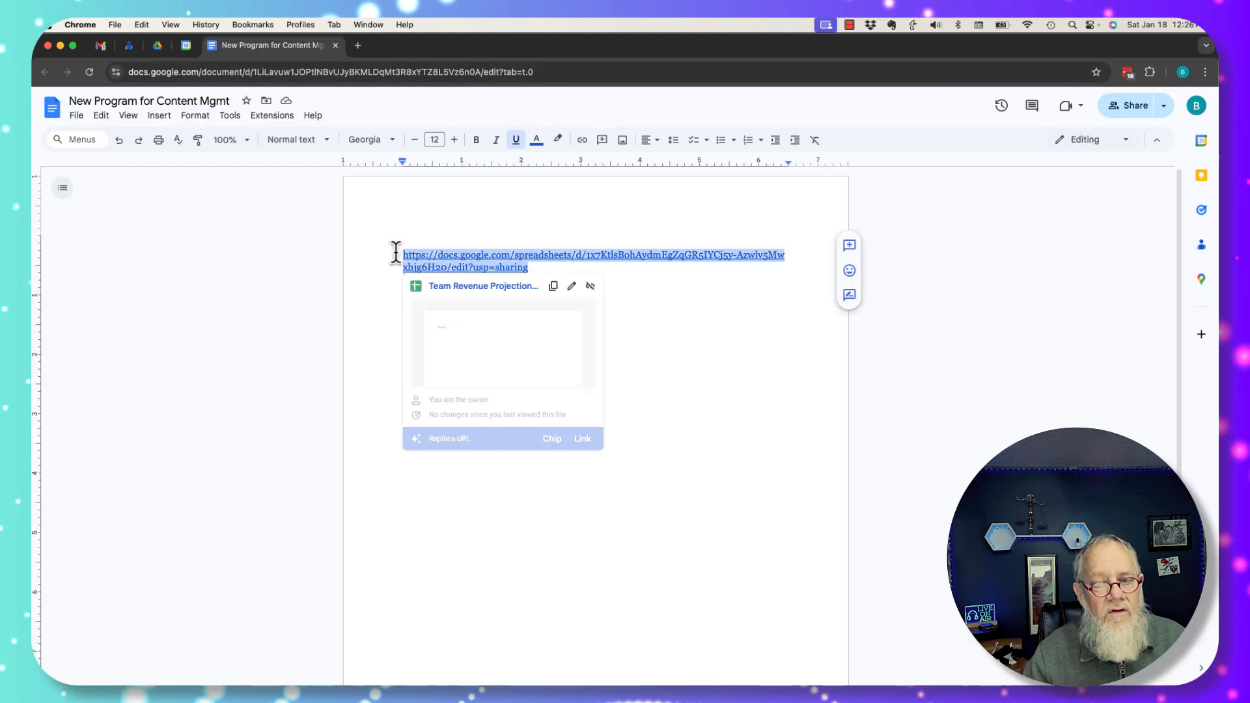
left_click(674, 364)
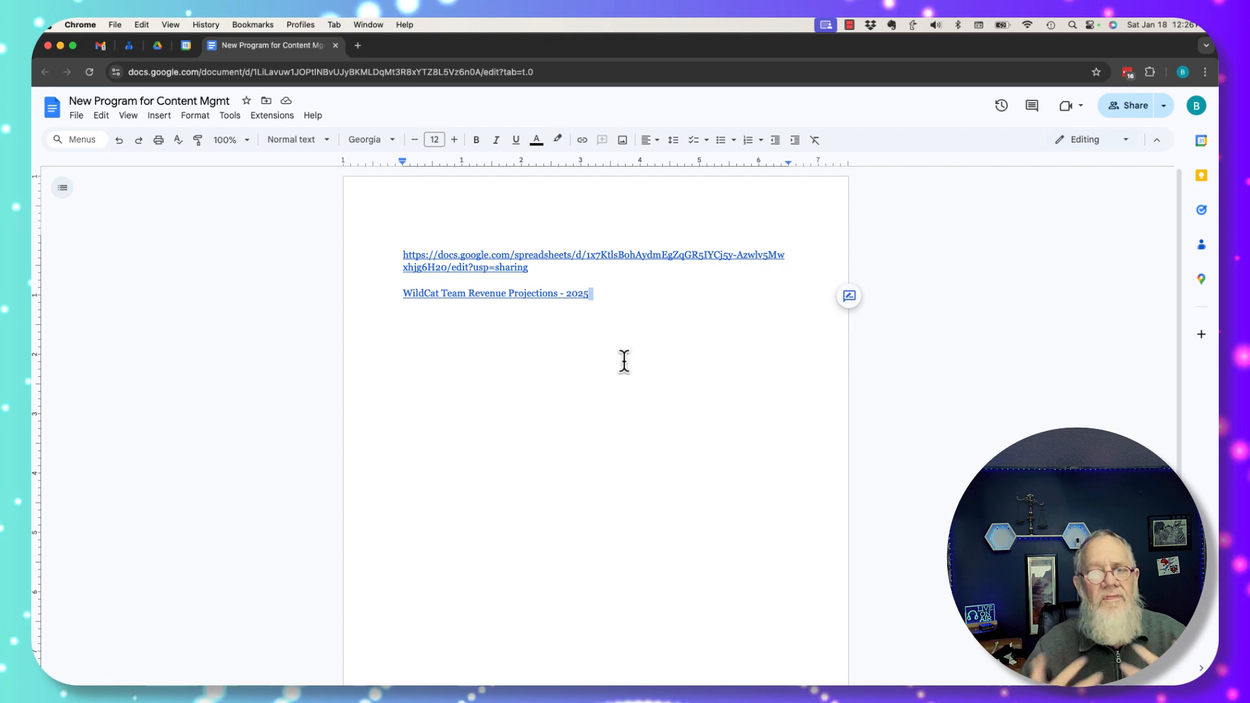
left_click(537, 295)
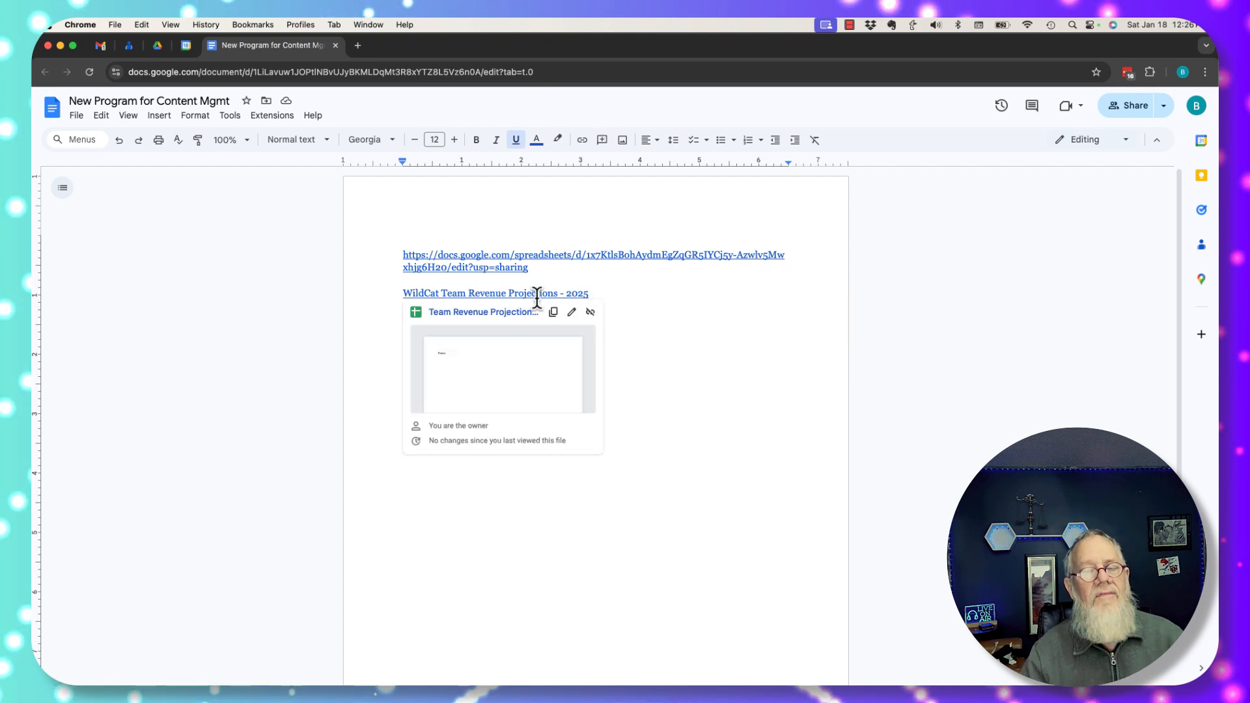
left_click(683, 454)
left_click(158, 46)
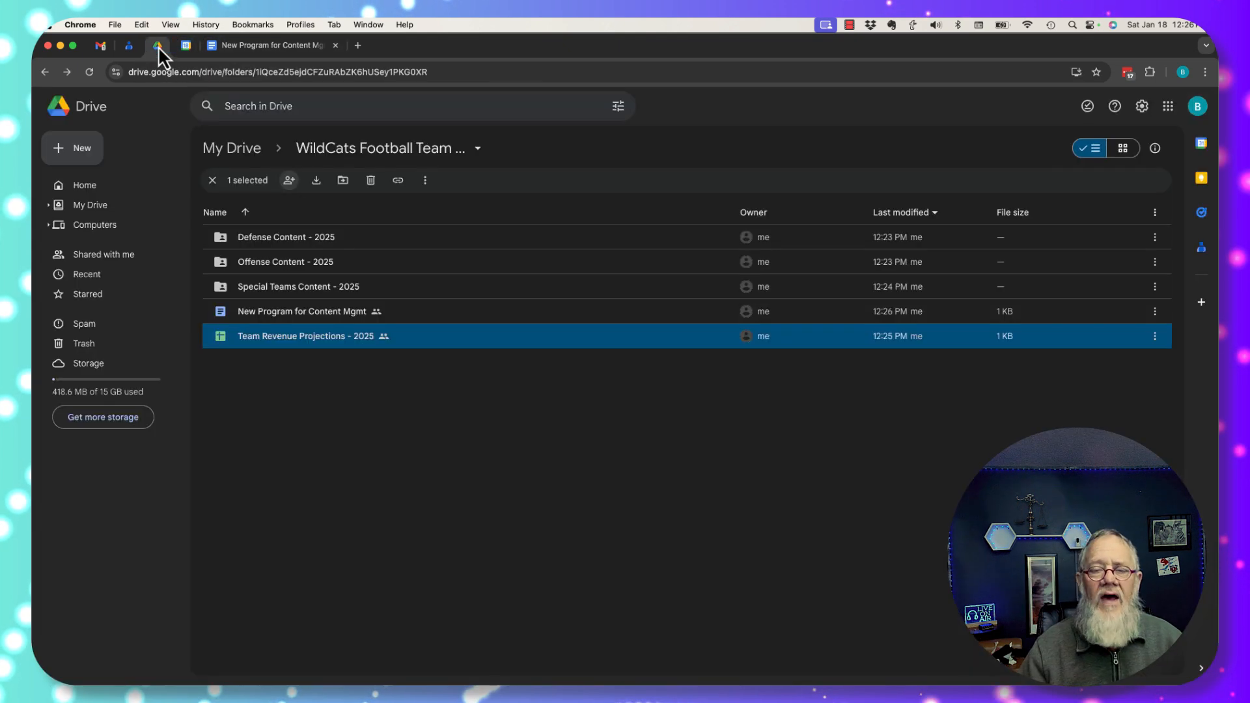